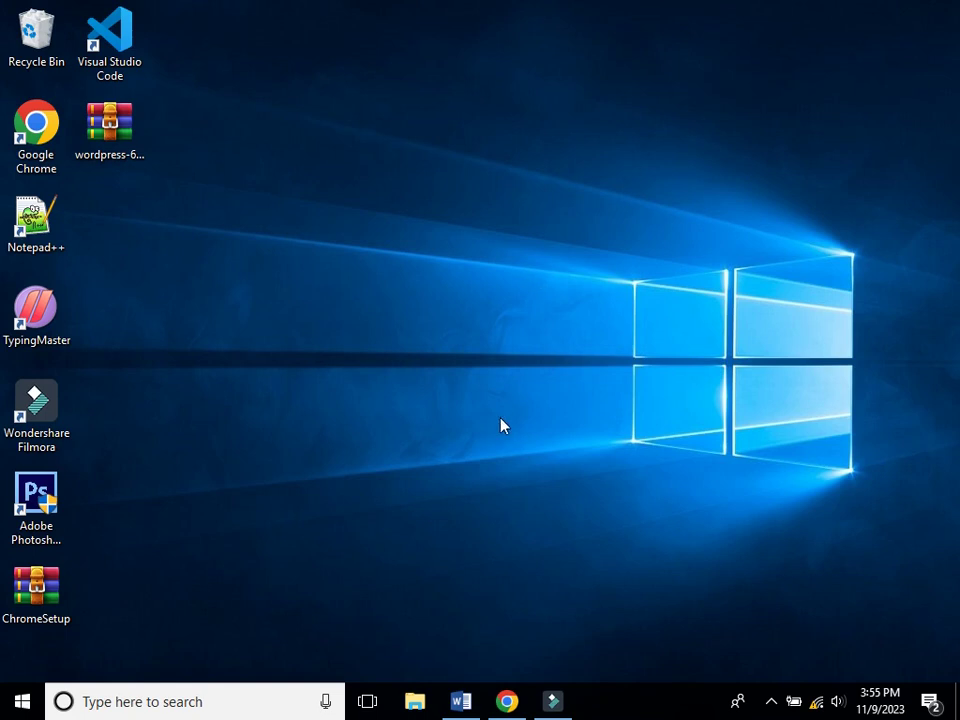
Search Windows for Outlook and launch the Outlook 2016 desktop app.
click(192, 703)
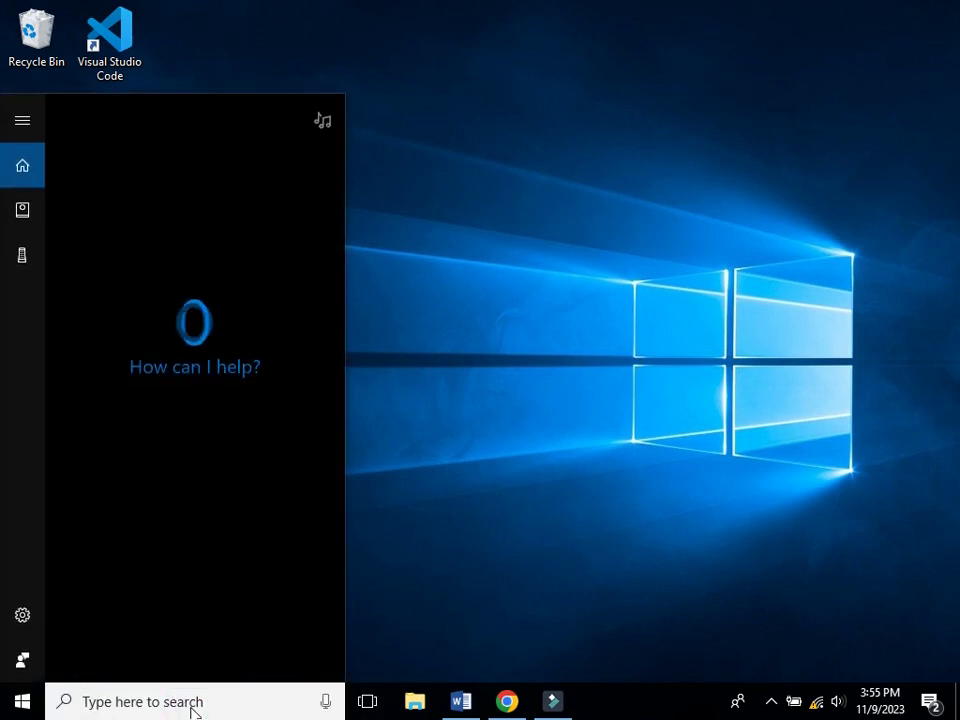
text(o)
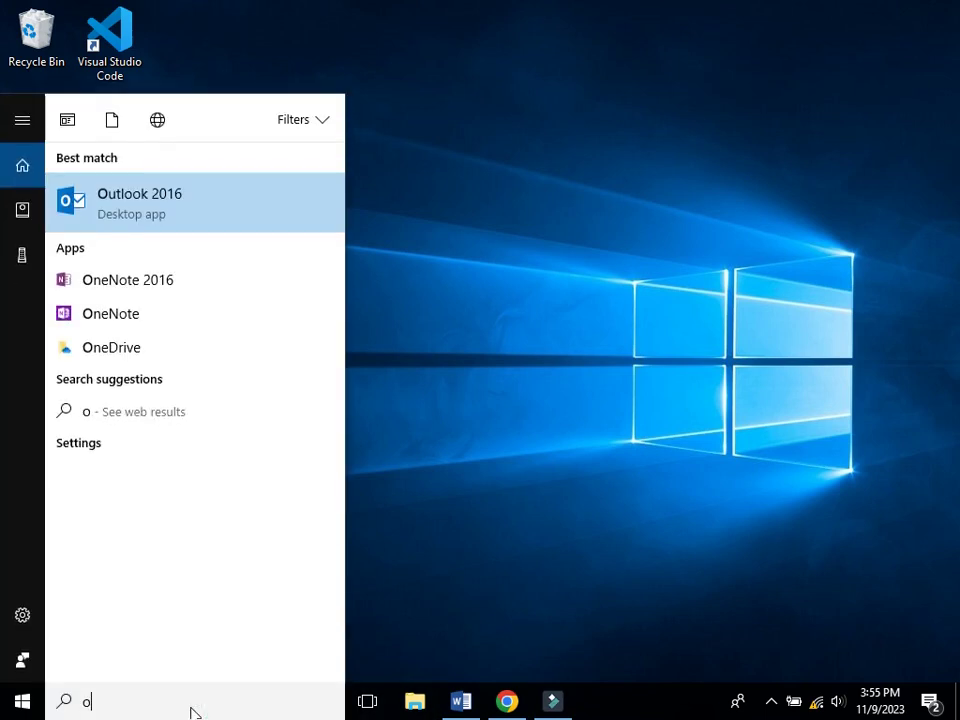
text(u)
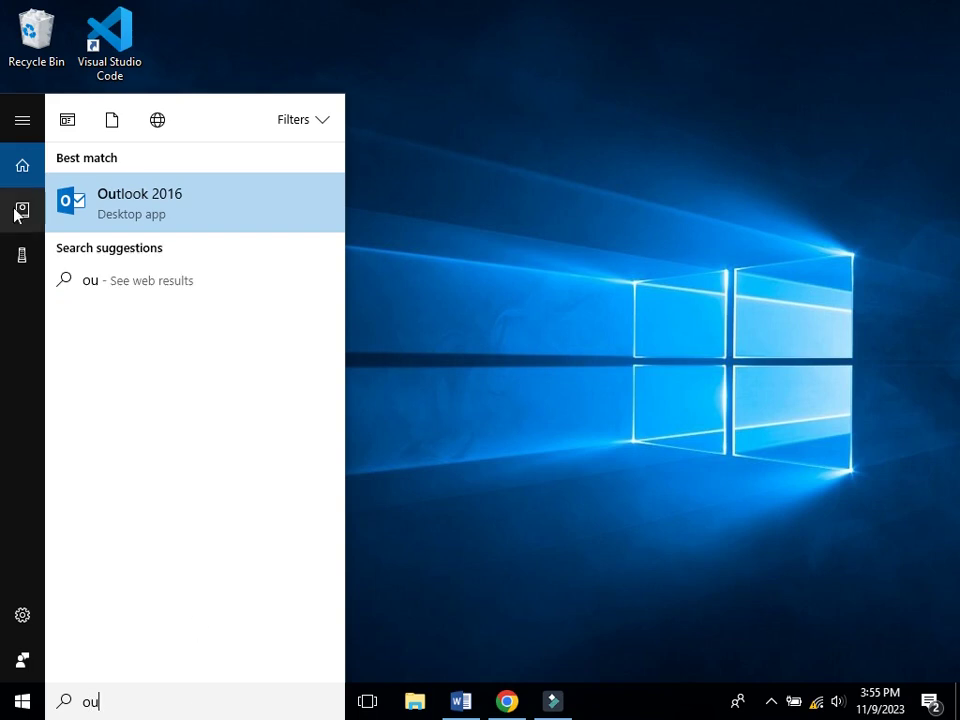
click(164, 207)
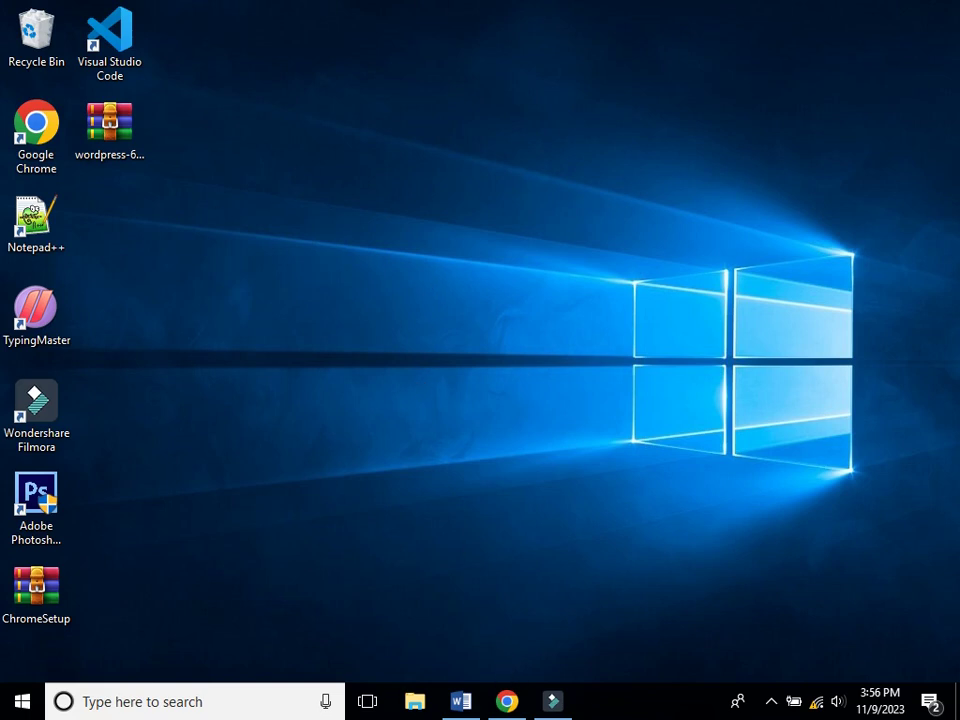
Switch to the Gmail inbox in Chrome and dismiss the offer to enable desktop notifications.
click(502, 704)
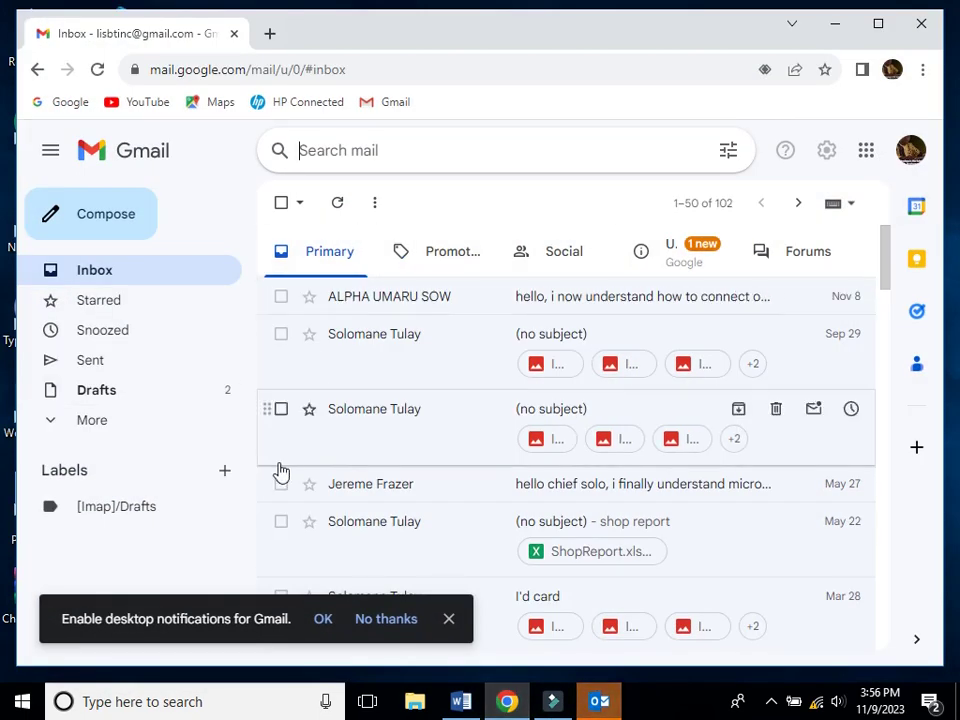
click(449, 620)
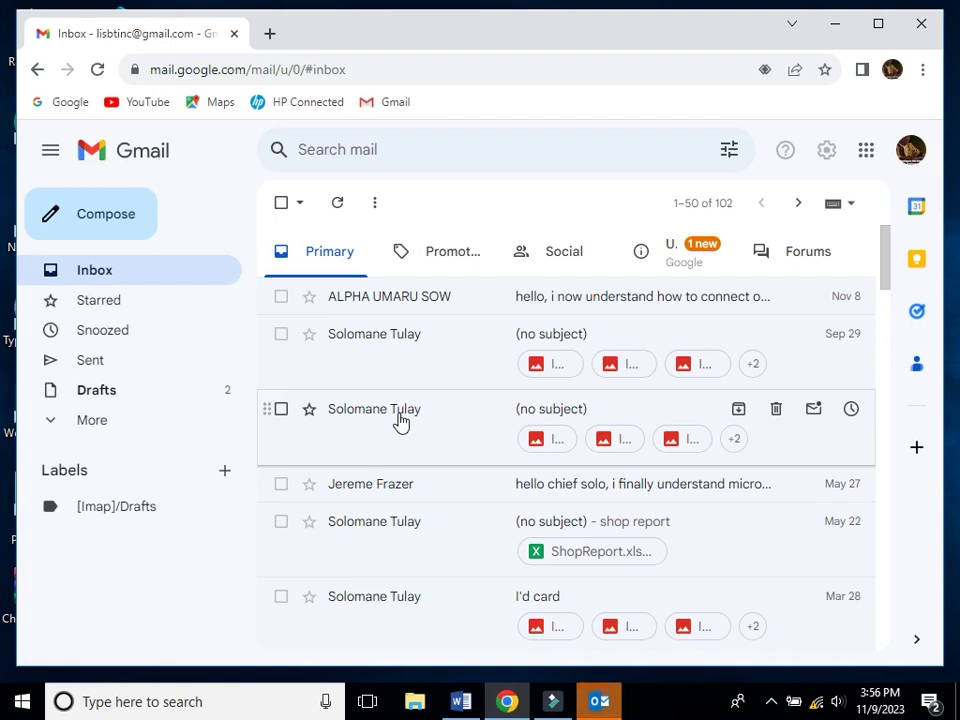
mouse_move(400, 421)
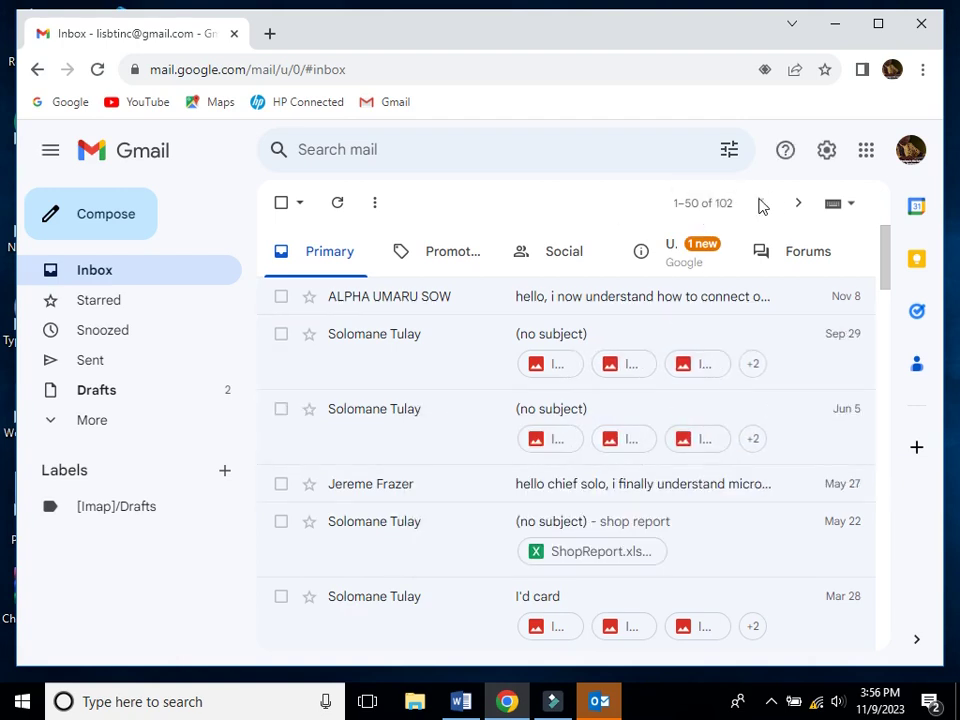
Switch to the Outlook 2016 welcome wizard and agree to set up Outlook to connect to an email account.
click(598, 701)
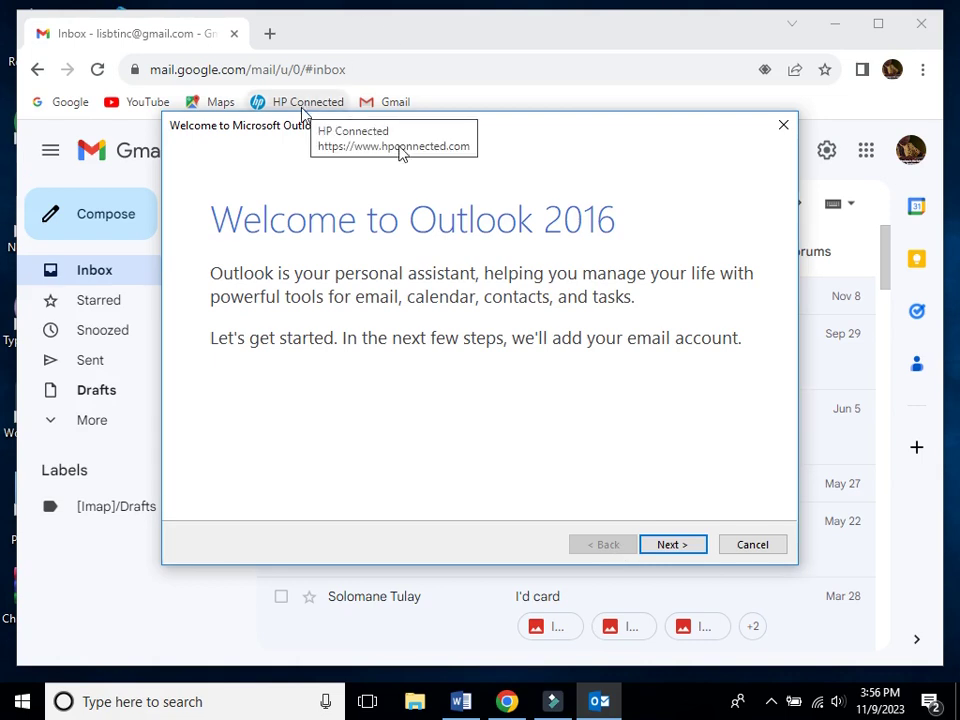
click(675, 552)
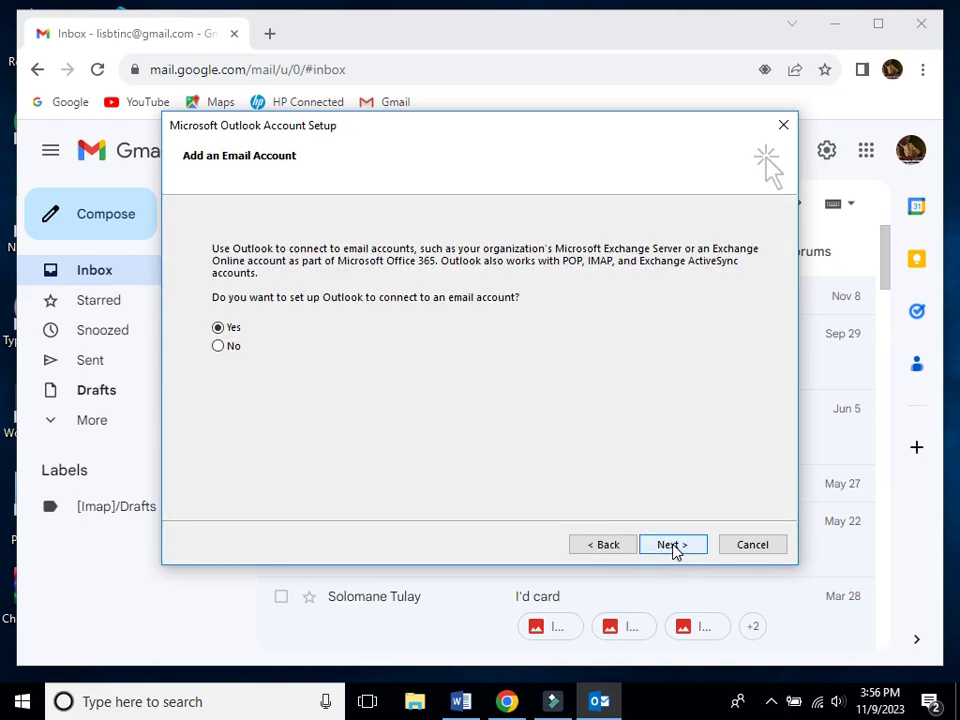
click(672, 548)
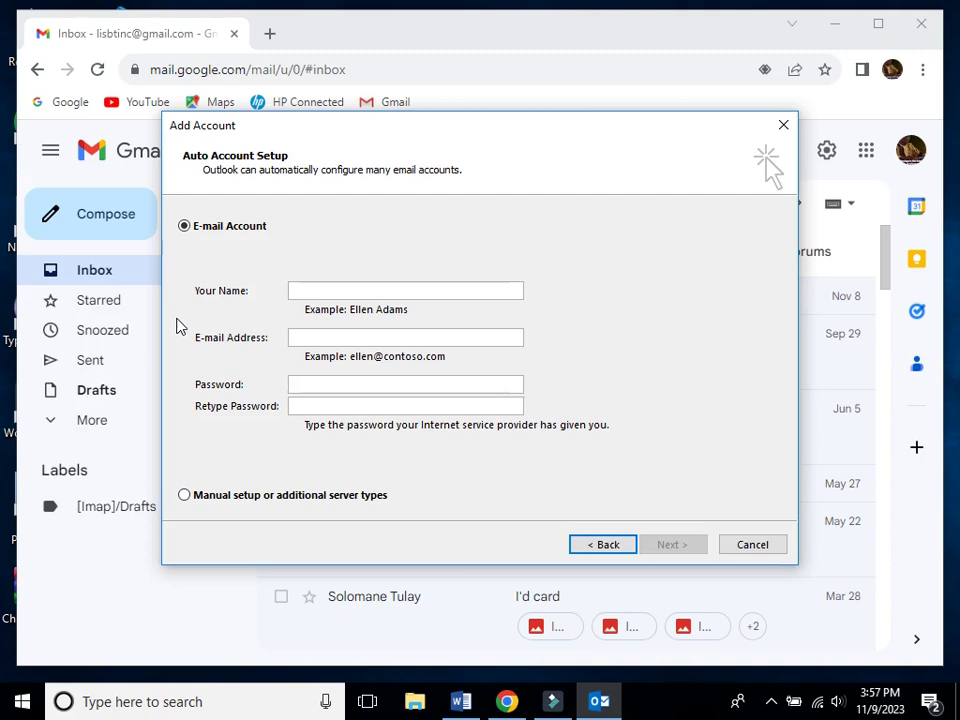
Choose manual setup for the new account and select POP or IMAP as the service.
click(181, 499)
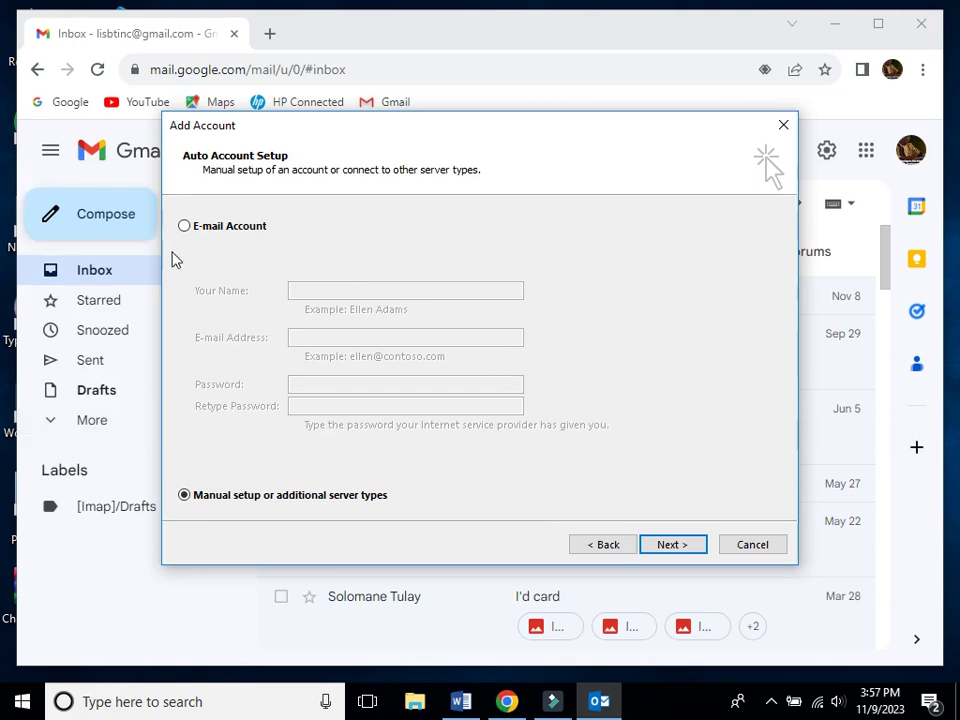
click(675, 546)
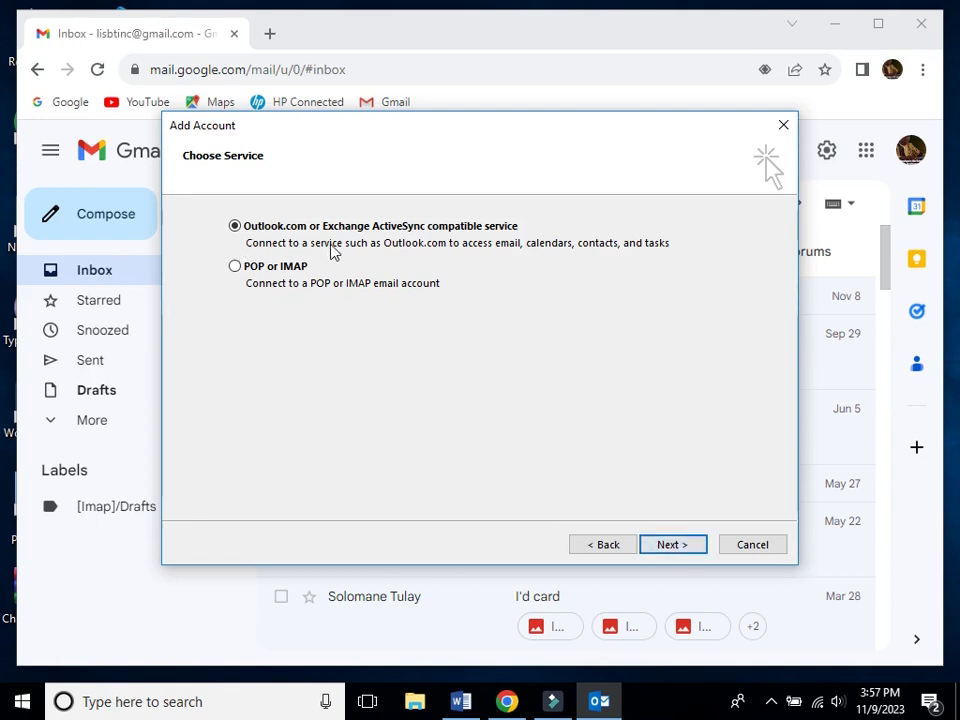
click(236, 272)
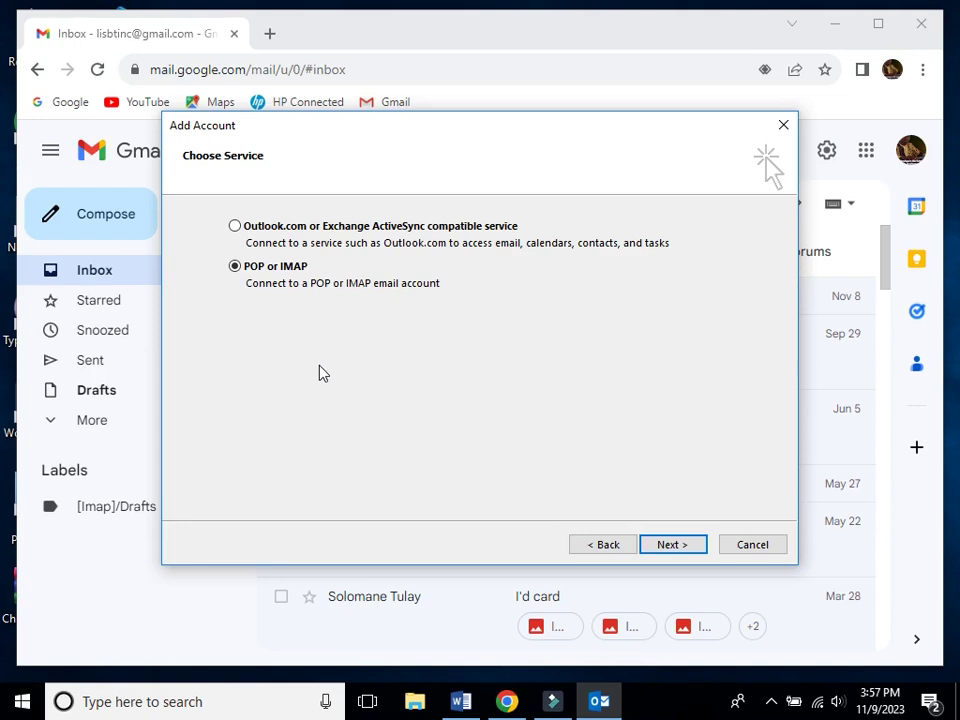
click(677, 545)
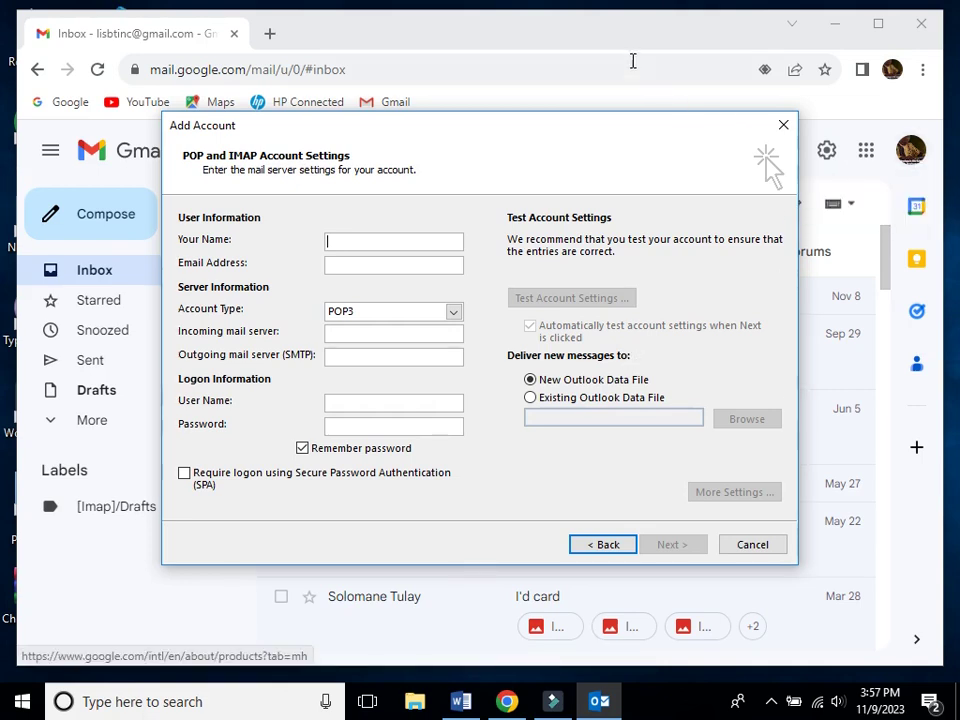
Check the Google account details in Gmail, and fill in the account holder's name in the Outlook account settings.
click(624, 30)
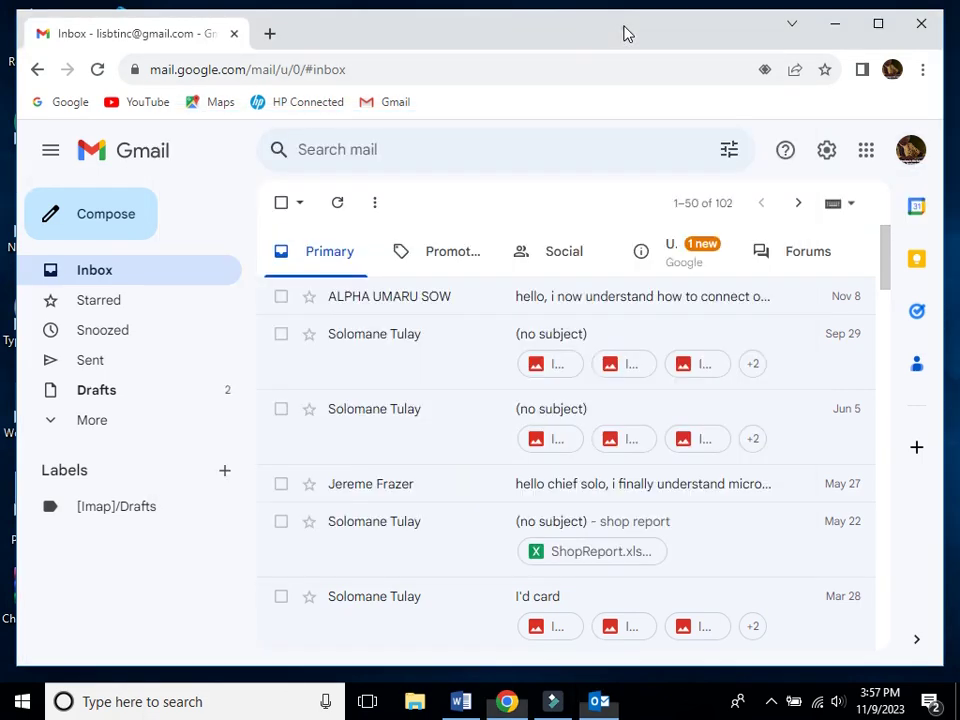
click(907, 155)
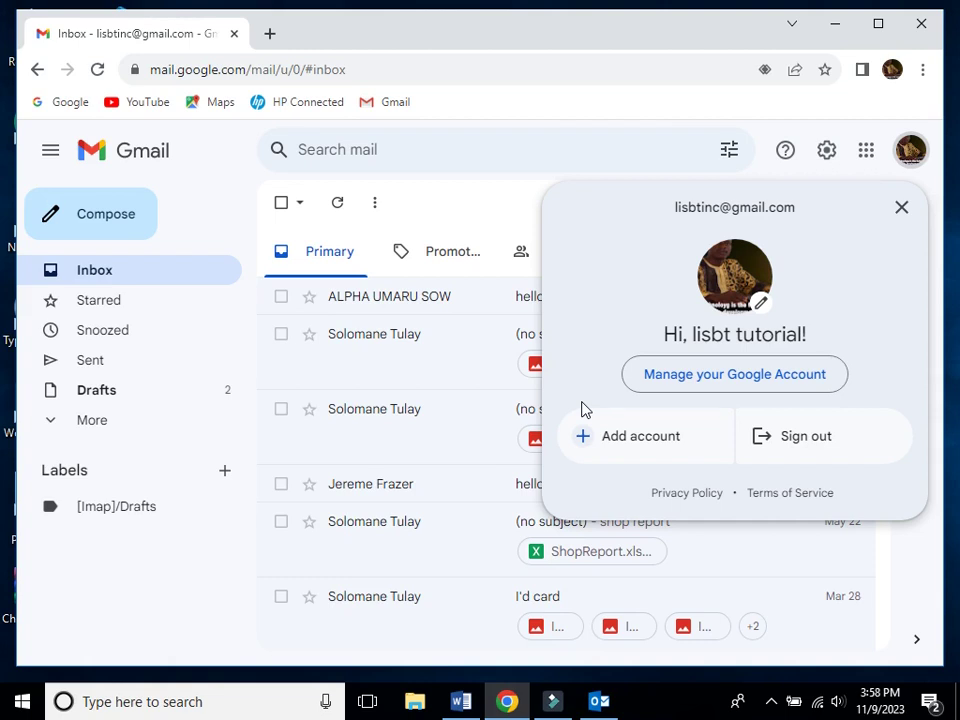
click(599, 701)
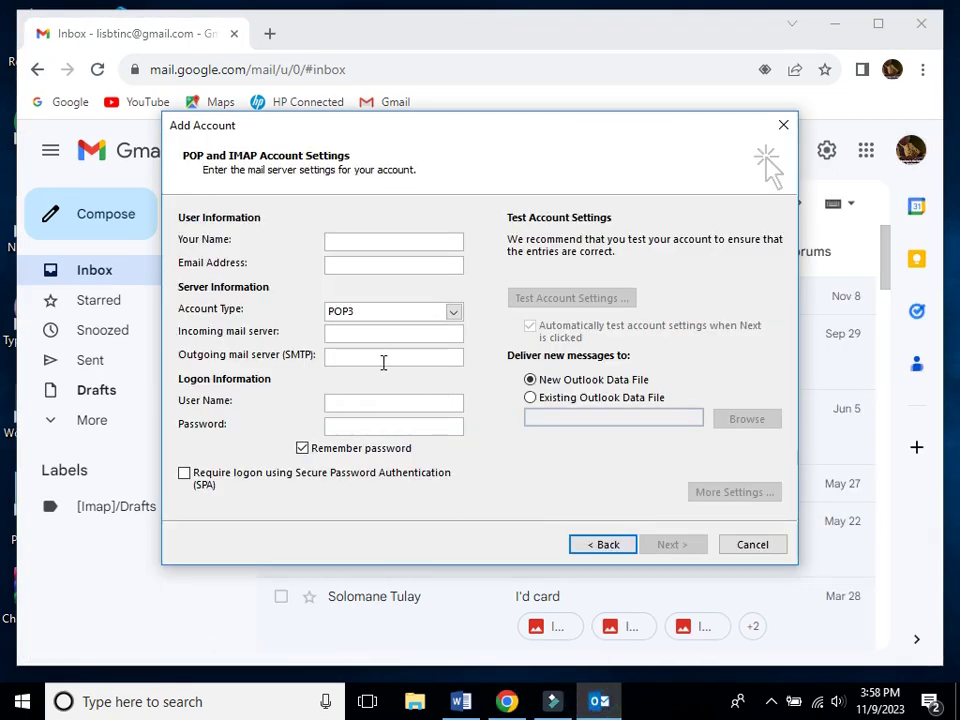
text(lib lisbt)
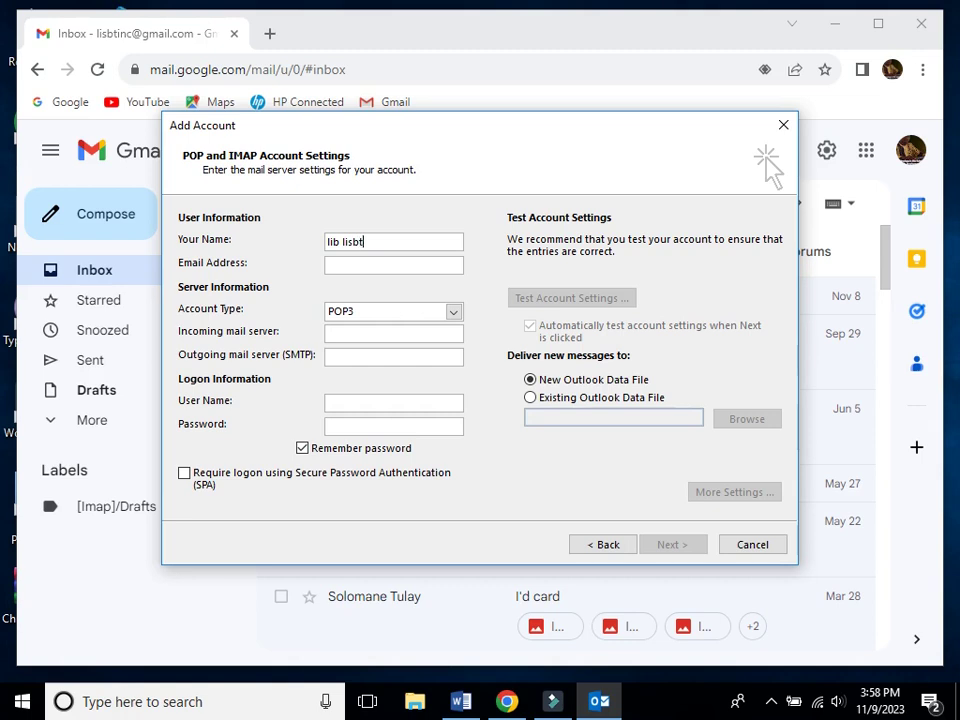
text( toturial)
click(910, 152)
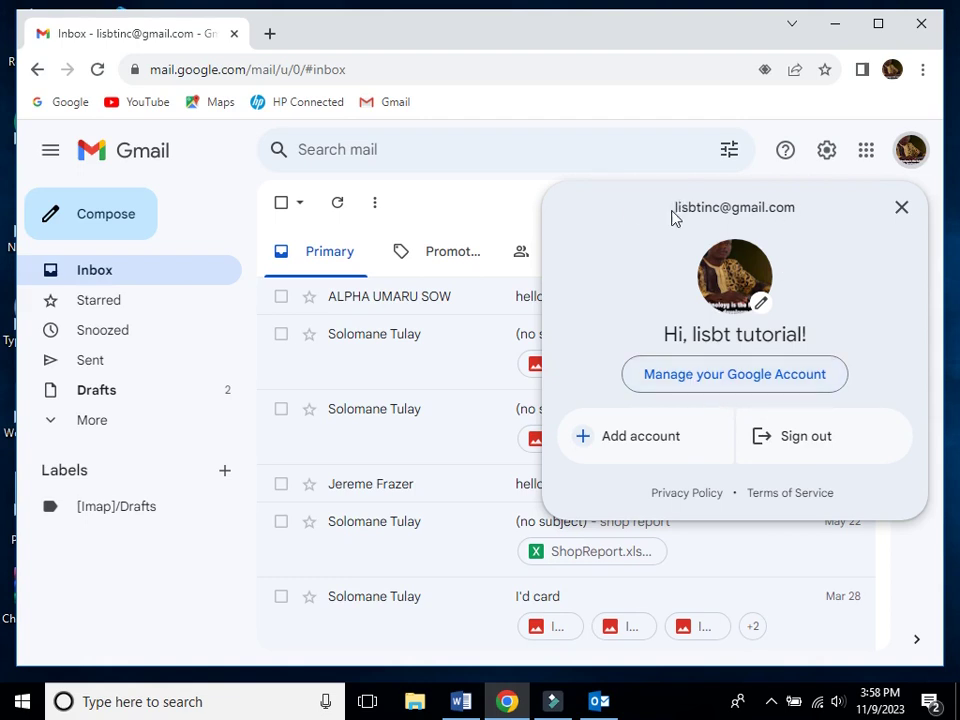
drag(673, 207, 838, 222)
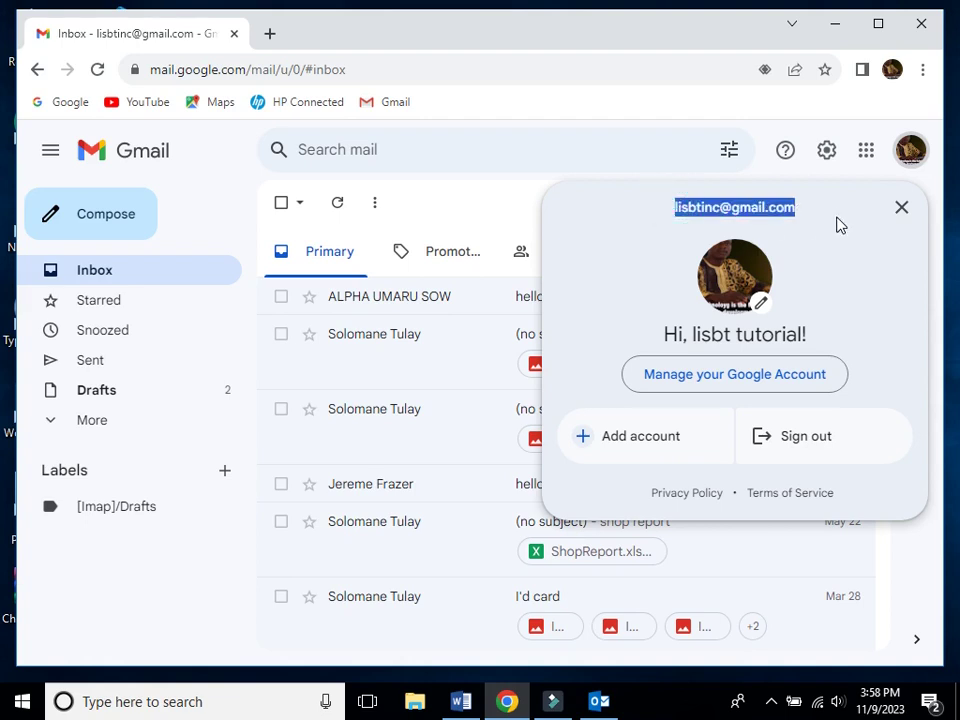
right_click(771, 214)
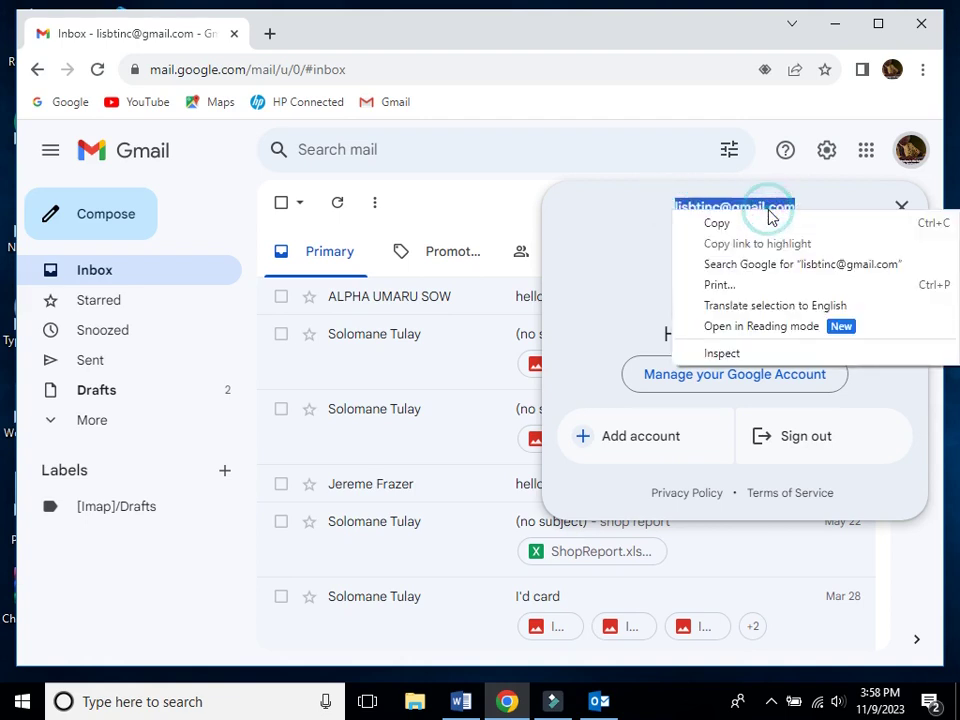
click(716, 224)
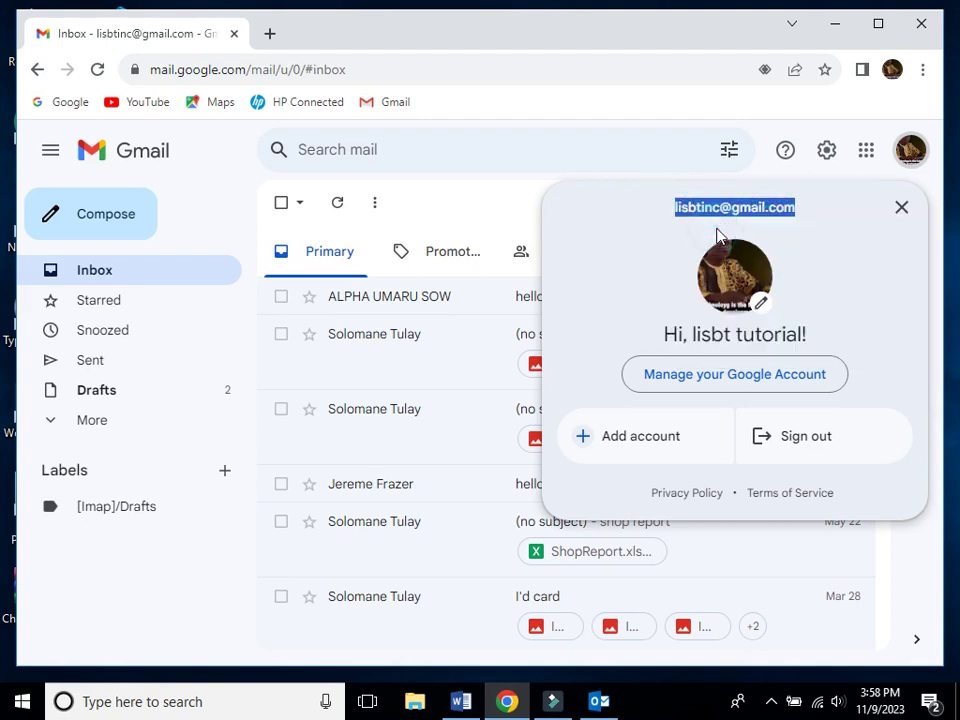
click(598, 701)
click(344, 268)
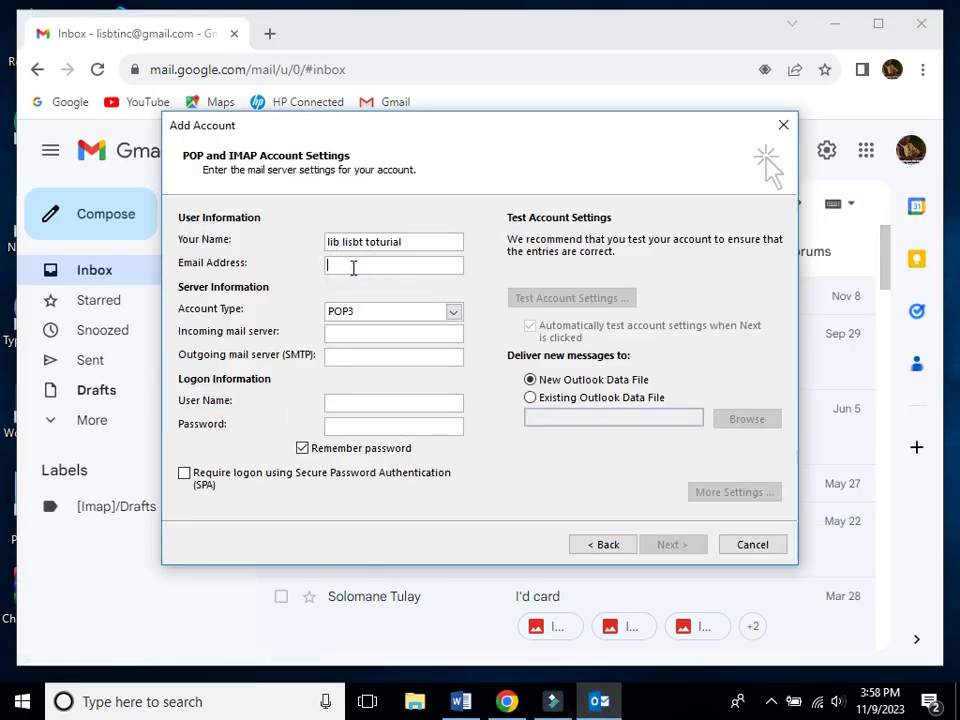
key(ctrl+v)
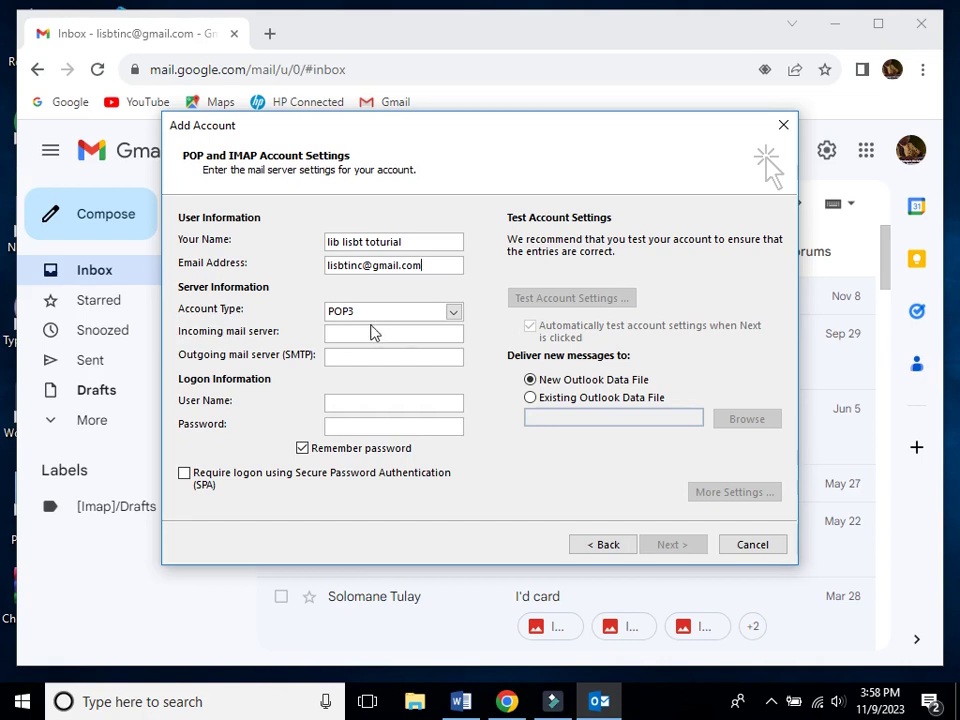
Set the account type to IMAP and the incoming mail server to imap.gmail.com.
click(454, 314)
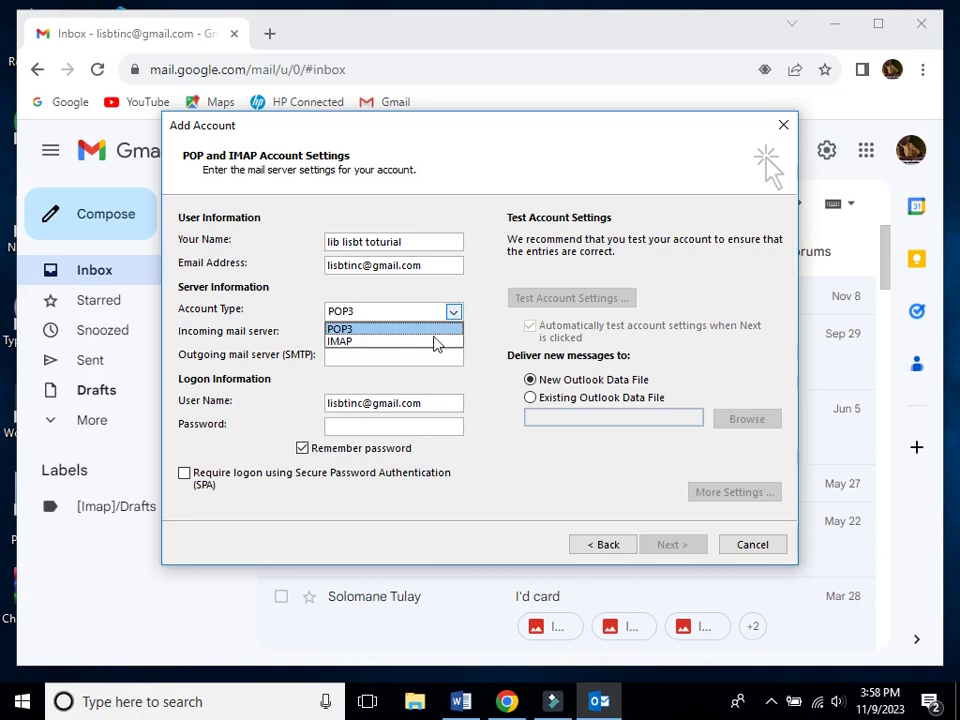
click(431, 342)
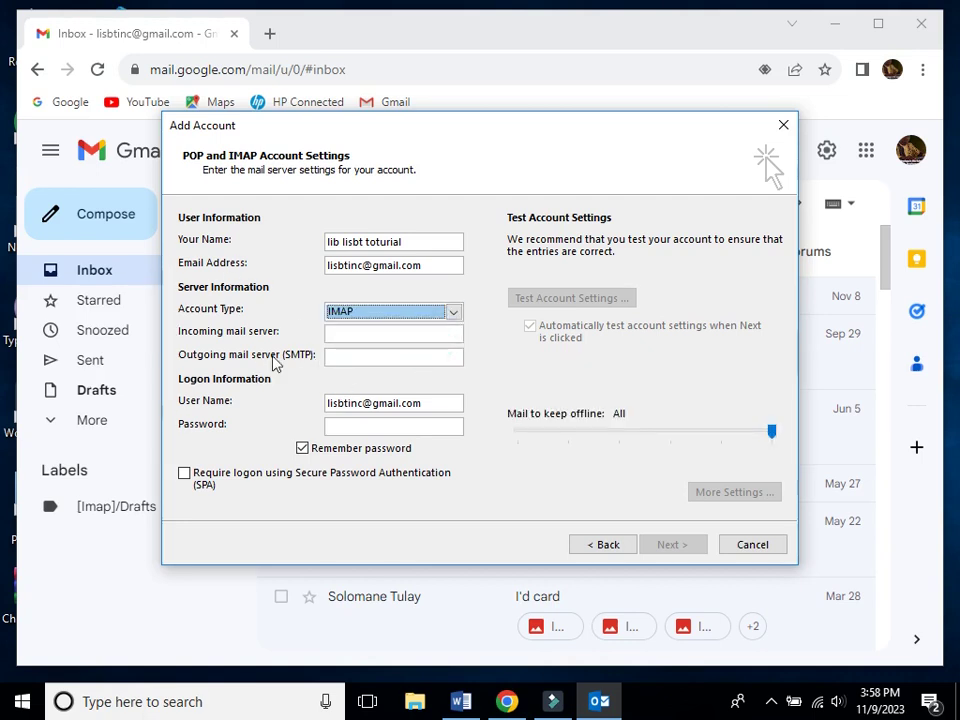
click(353, 336)
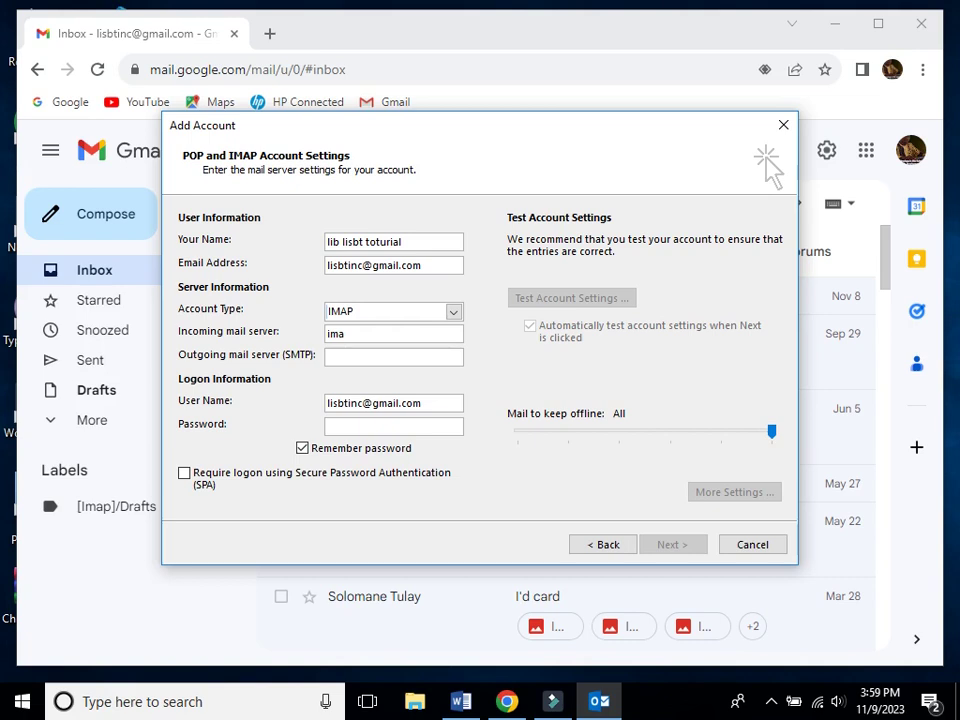
text(imap.gmail.com)
Set the outgoing mail server (SMTP) to smtp.gmail.com and enter the account password.
click(364, 363)
text(s)
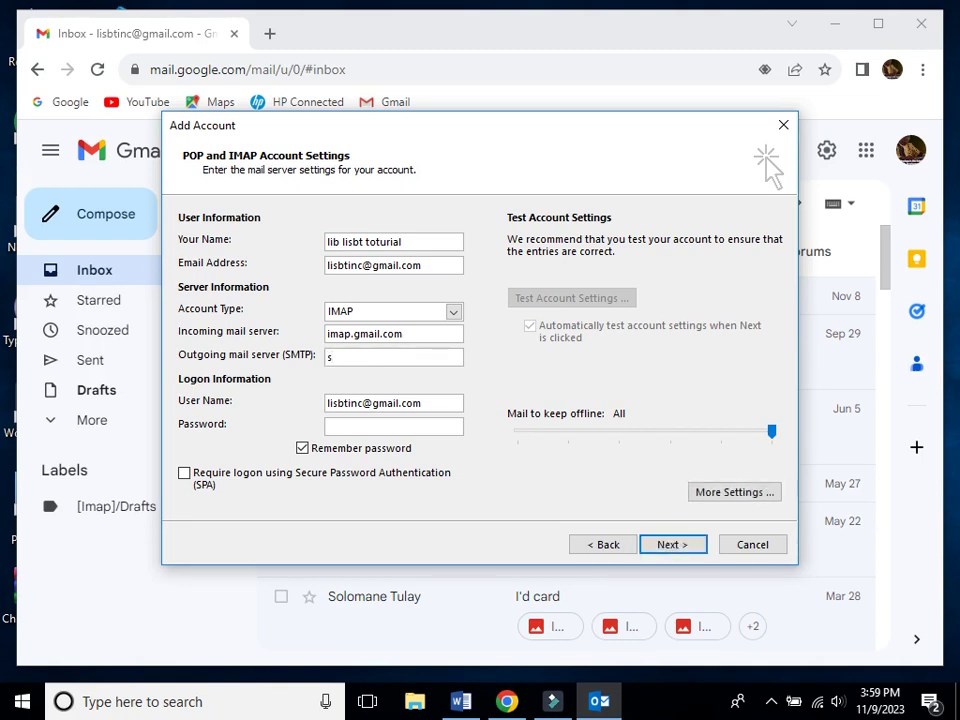
text(mtp.)
text(gmail.com)
click(349, 431)
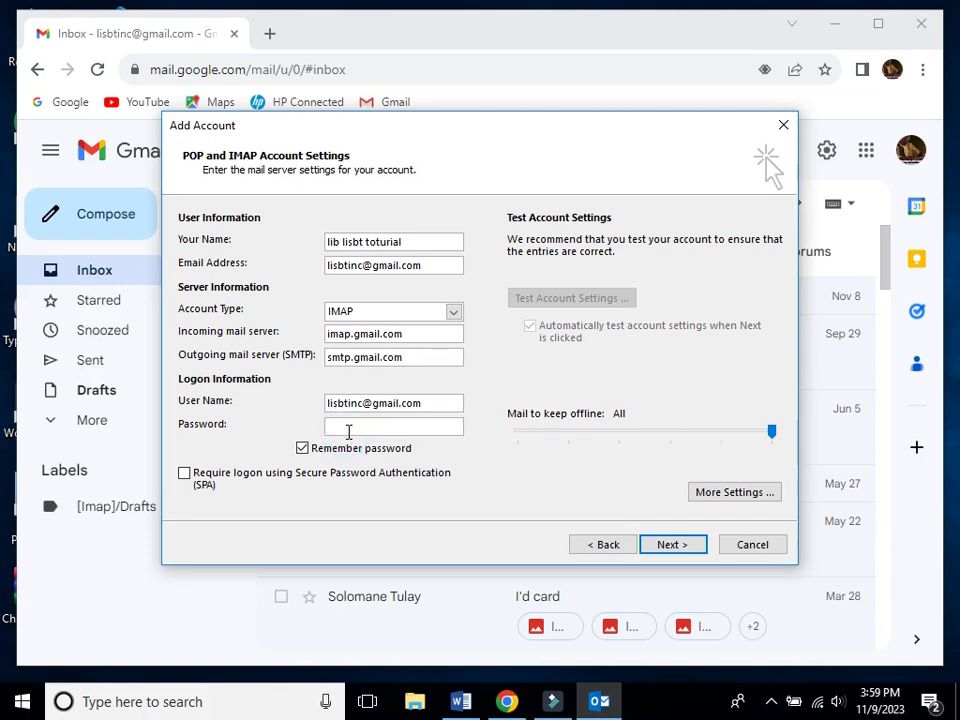
text(*)
In the additional Internet e-mail settings, require authentication for the outgoing SMTP server, using the same settings as the incoming mail server.
click(724, 496)
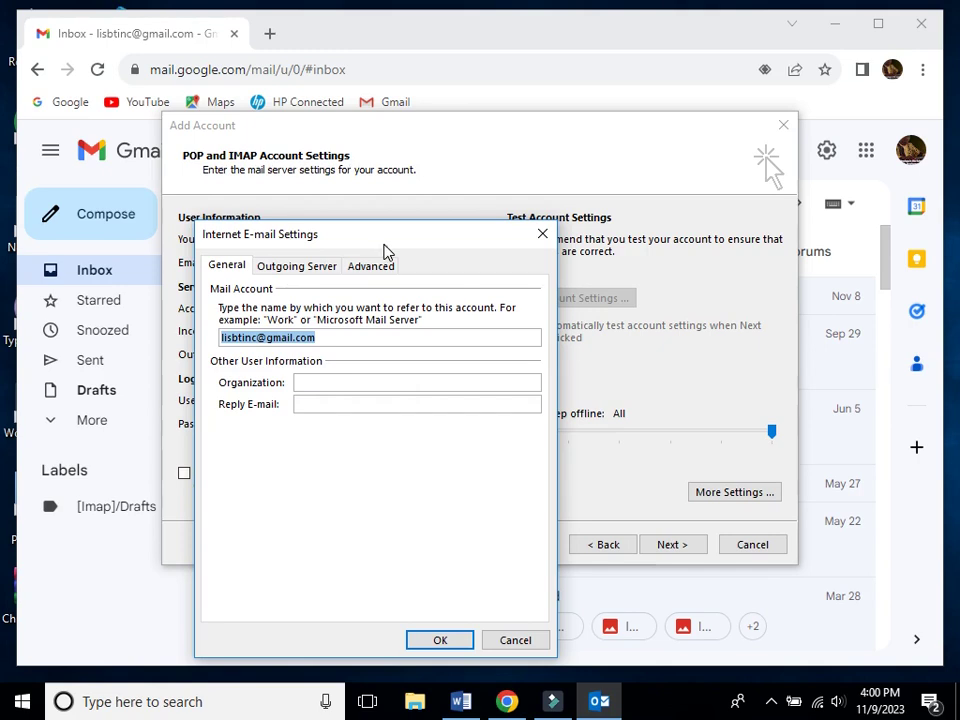
drag(384, 244, 417, 187)
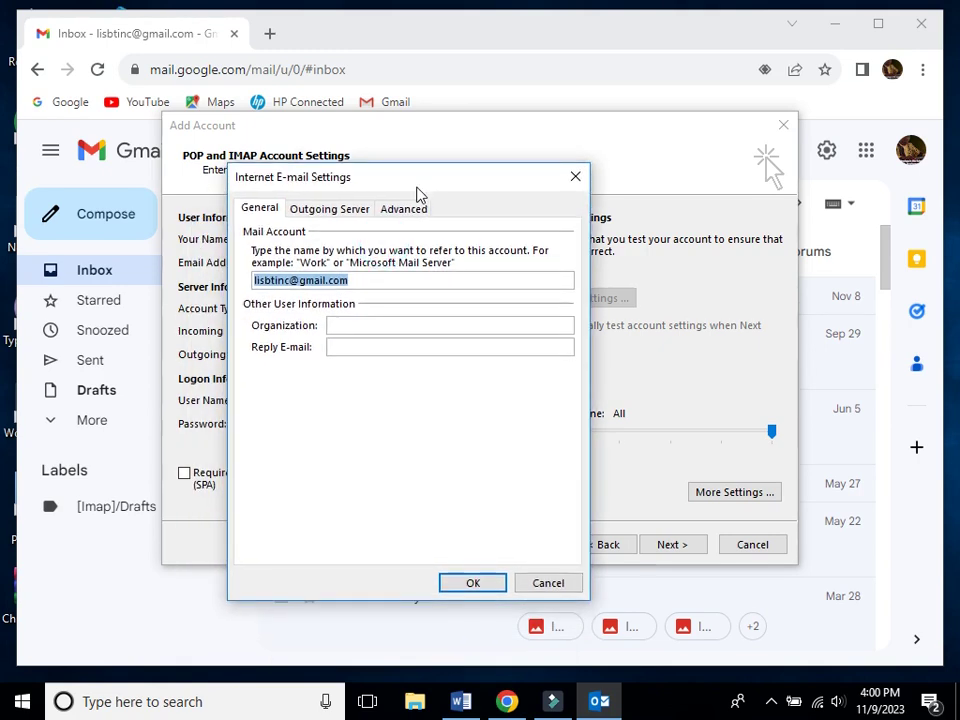
click(322, 208)
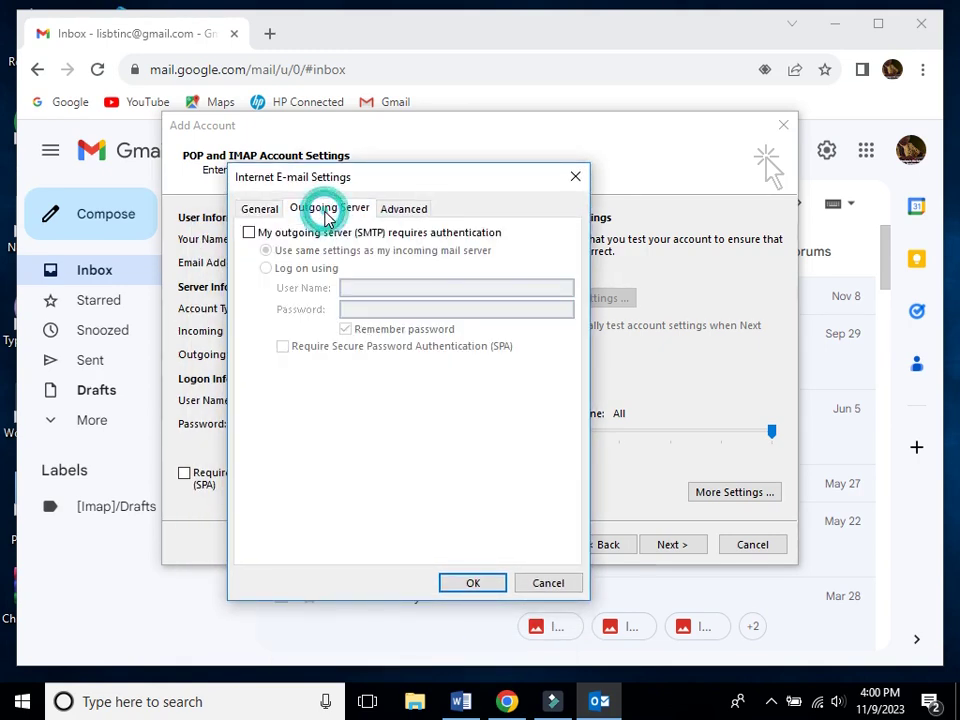
click(250, 235)
click(265, 250)
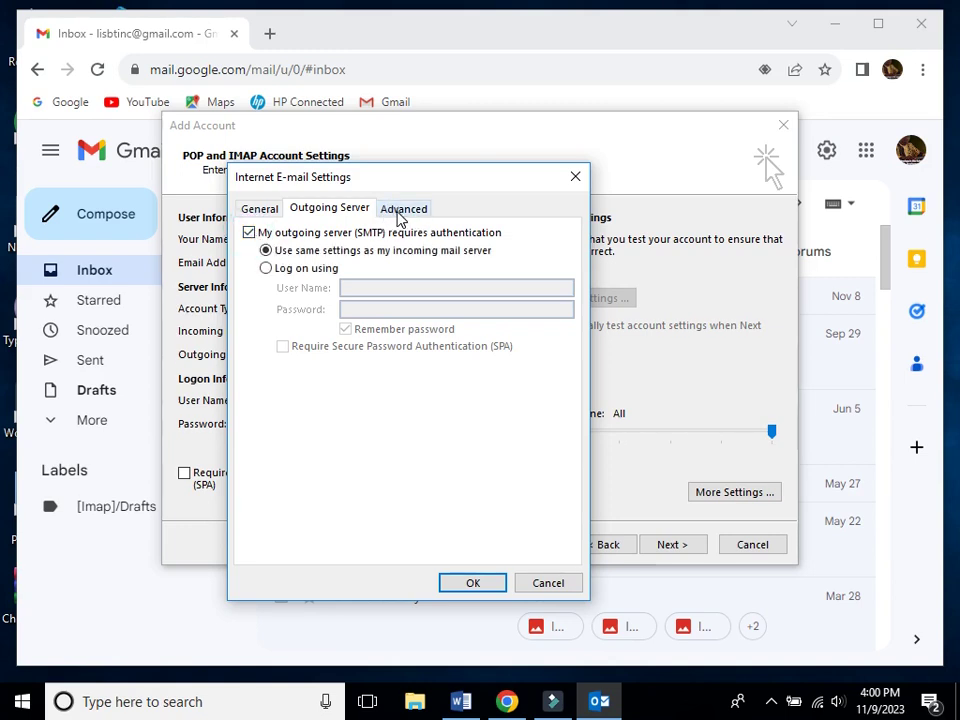
Set the encrypted connection type of the incoming IMAP server to SSL in the advanced settings.
click(400, 213)
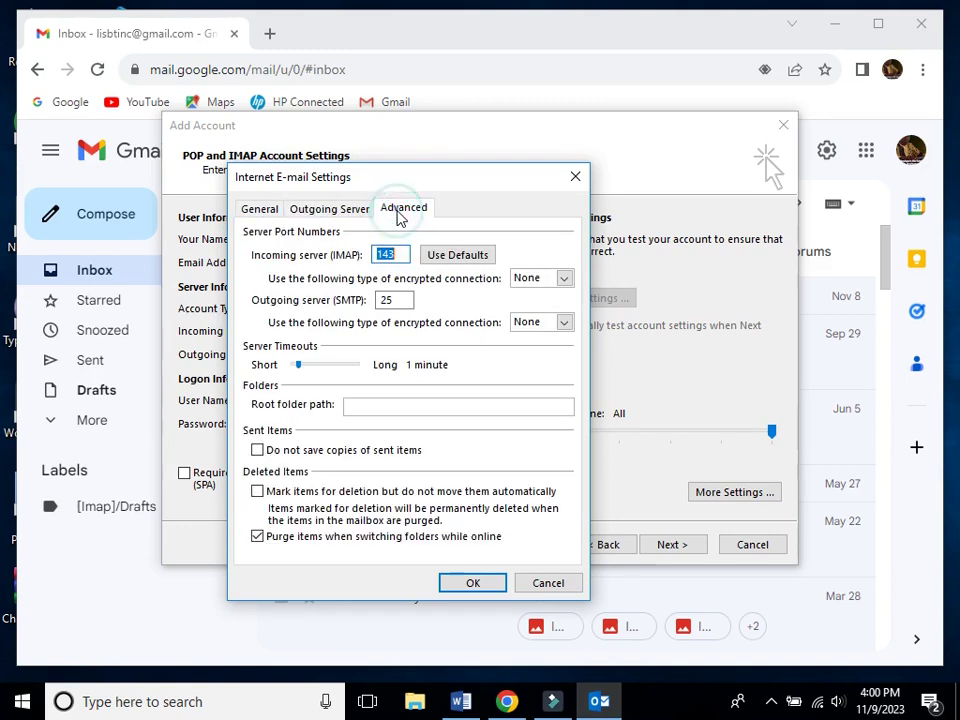
click(564, 278)
click(543, 307)
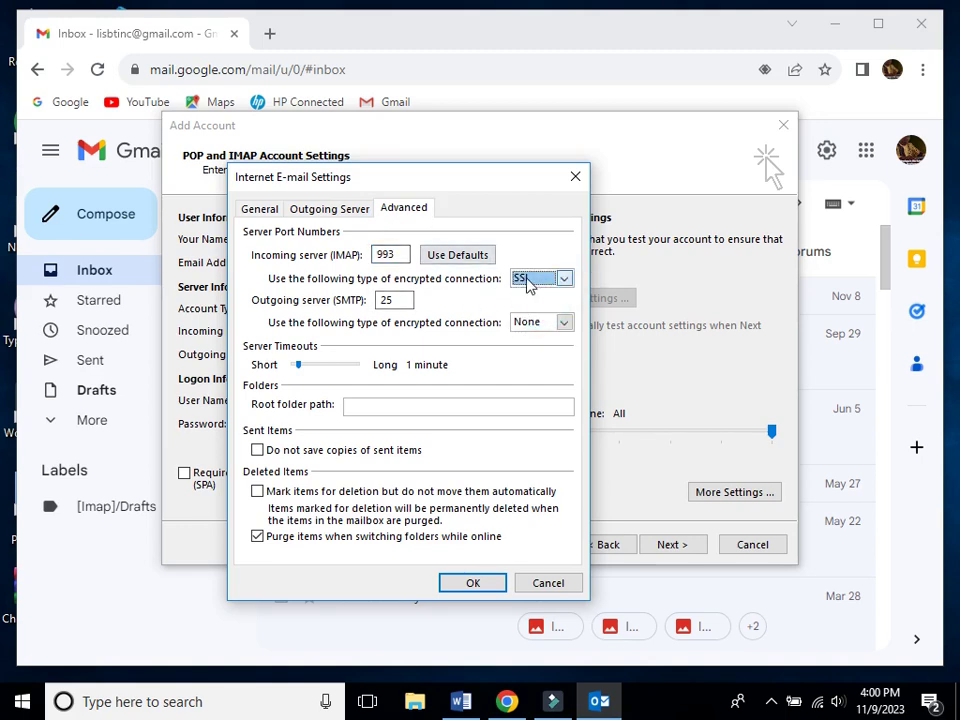
Set the outgoing SMTP server to SSL encryption and port 465, and submit the account settings for testing.
click(565, 322)
click(536, 356)
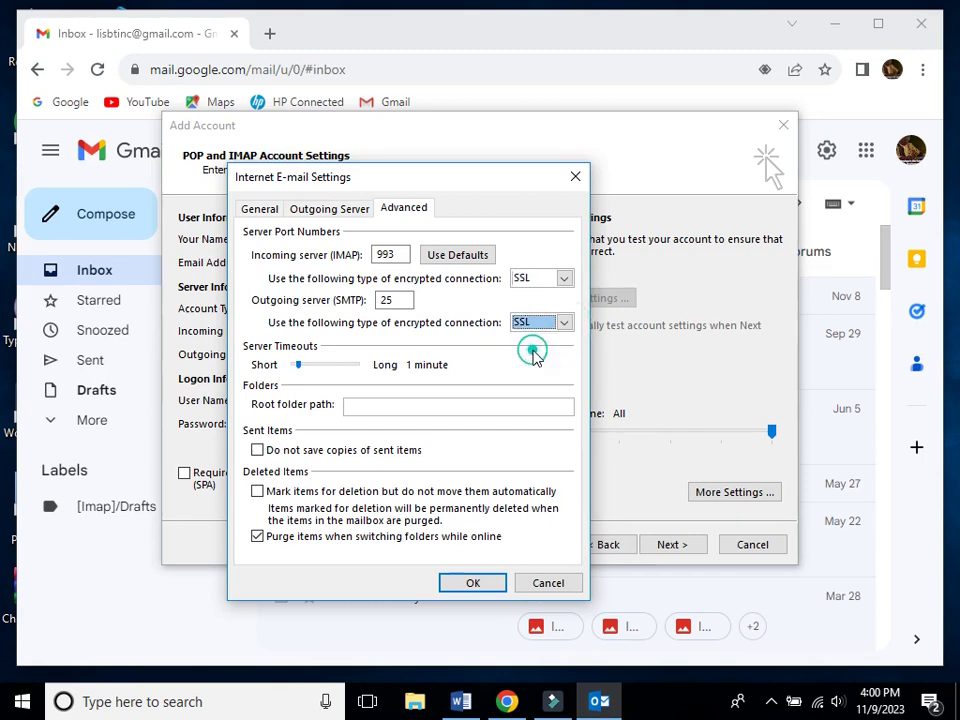
click(394, 300)
key(BackSpace)
text(465)
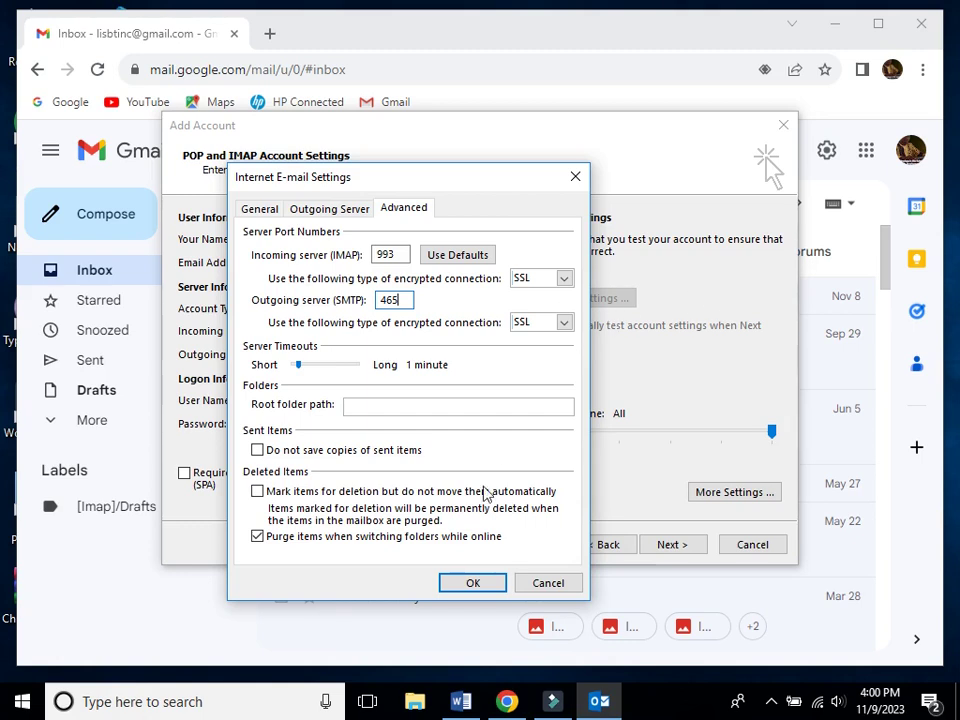
click(476, 588)
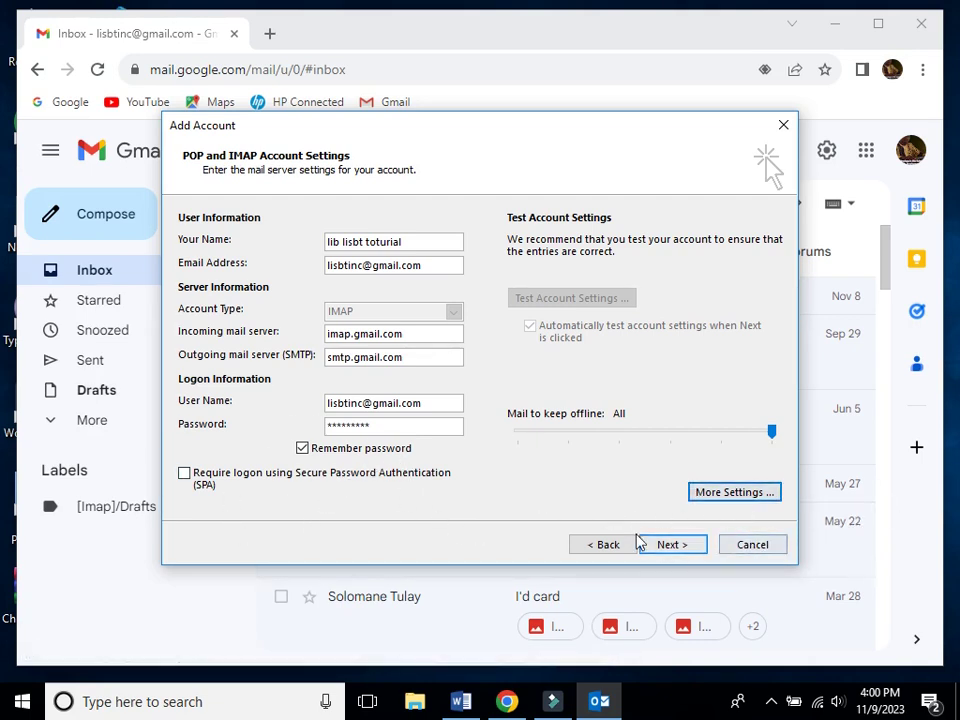
click(670, 542)
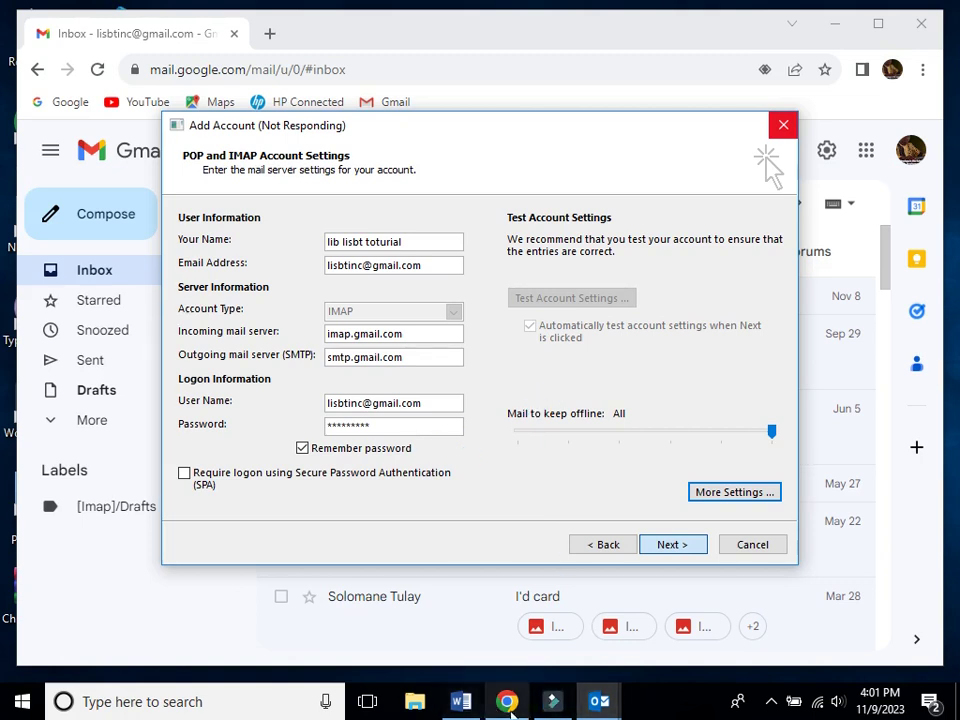
mouse_move(508, 702)
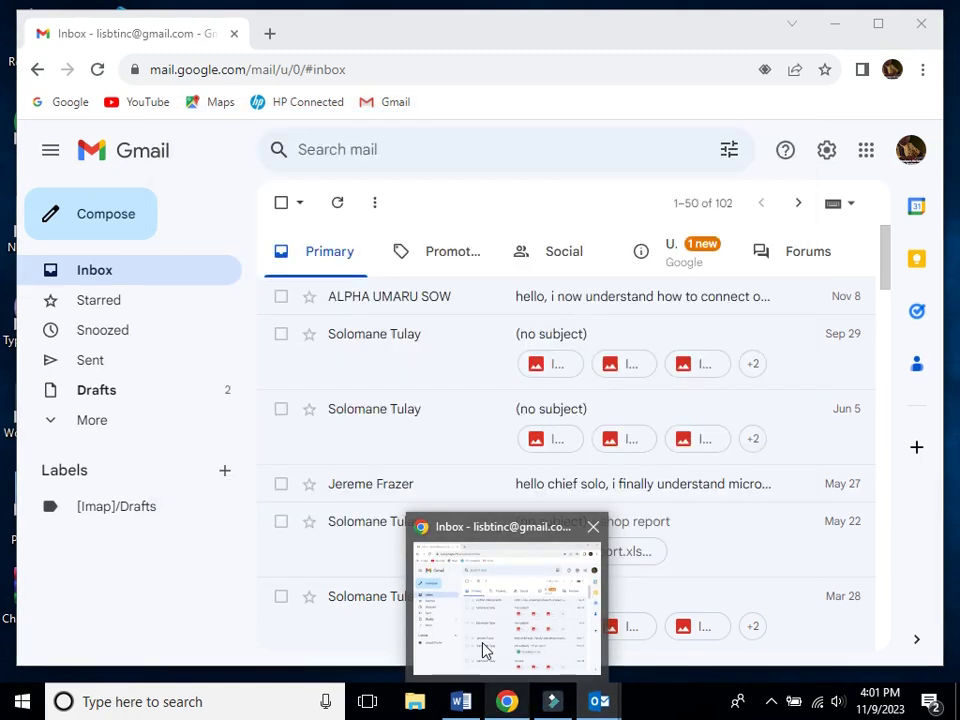
click(501, 659)
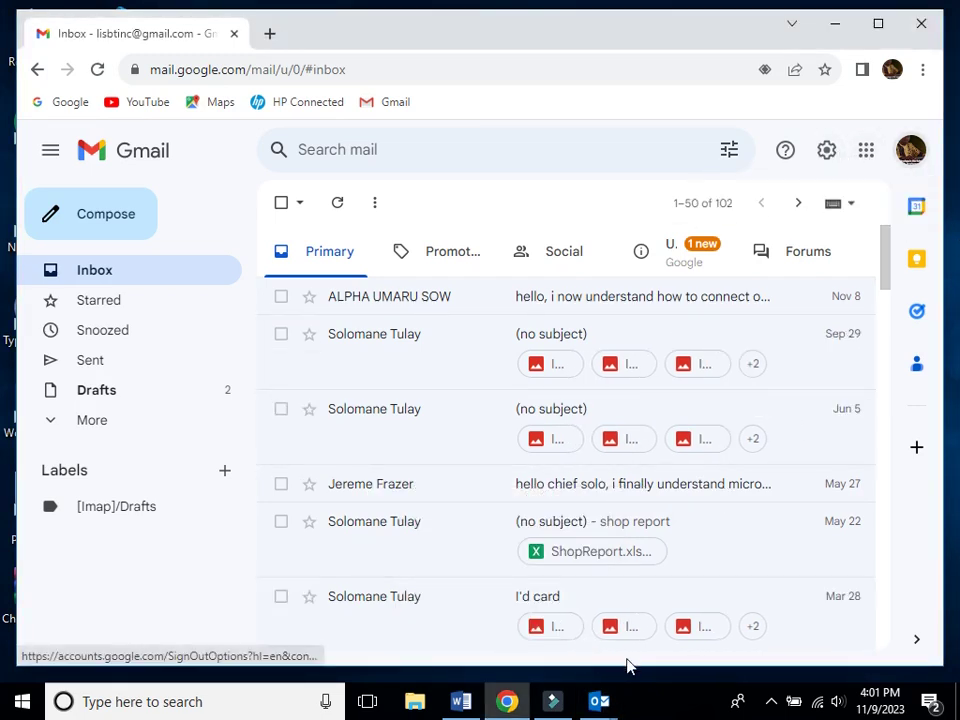
mouse_move(602, 692)
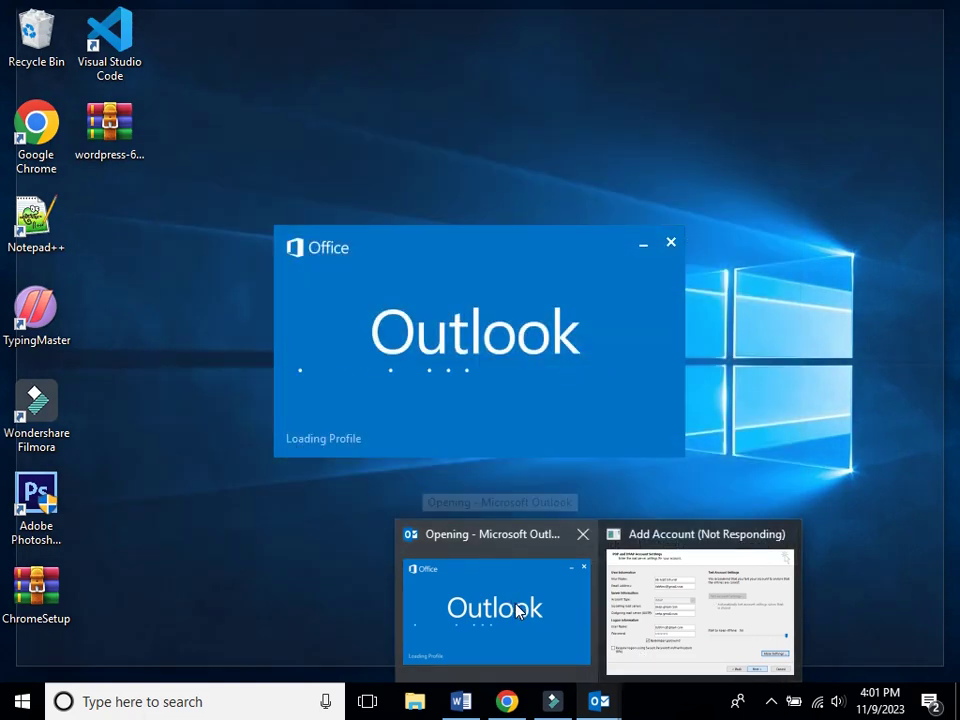
click(517, 610)
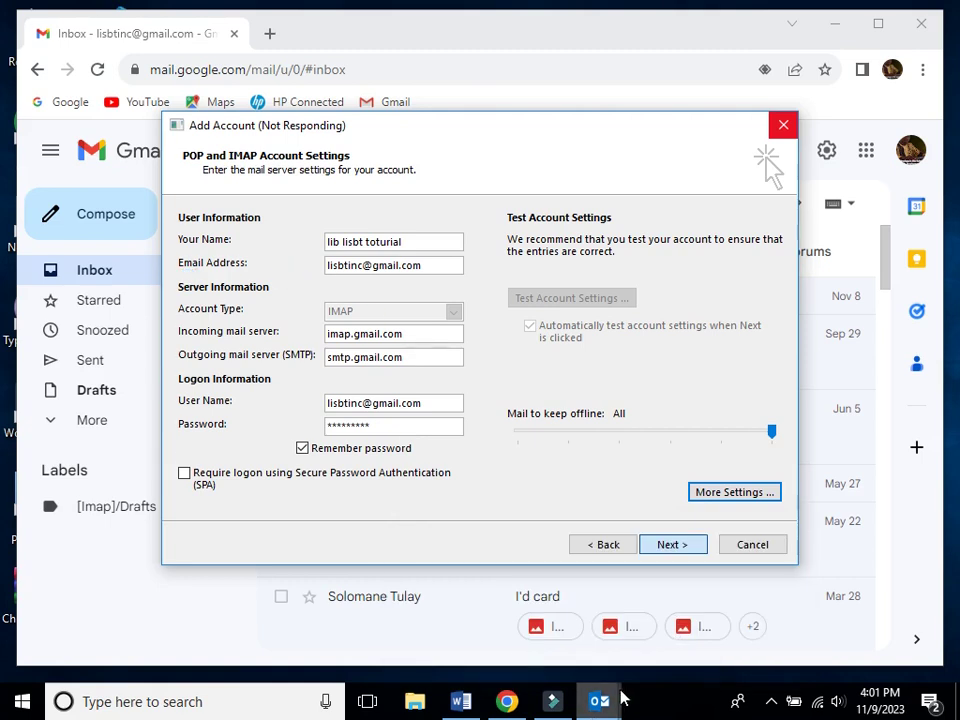
mouse_move(596, 702)
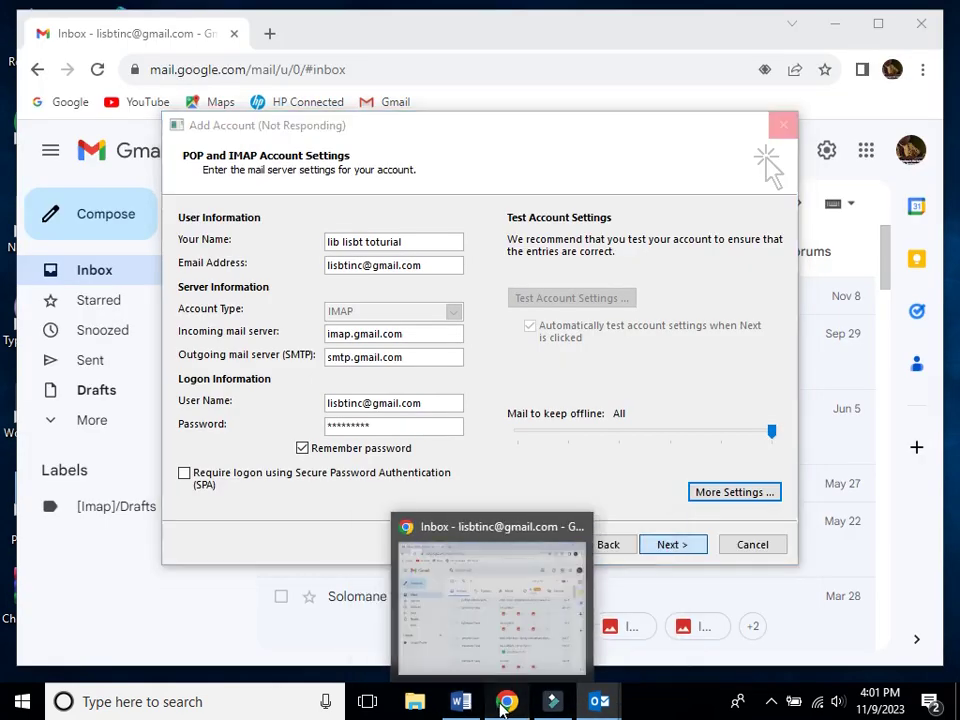
Switch to Gmail in Chrome and open the Security page of the Google Account.
click(503, 704)
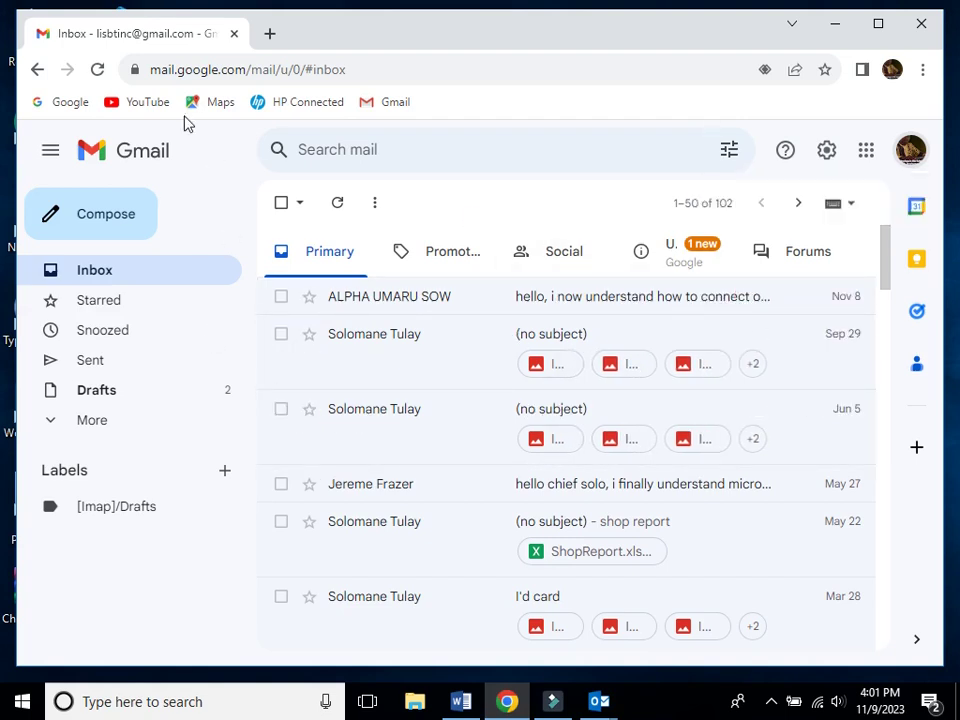
click(864, 151)
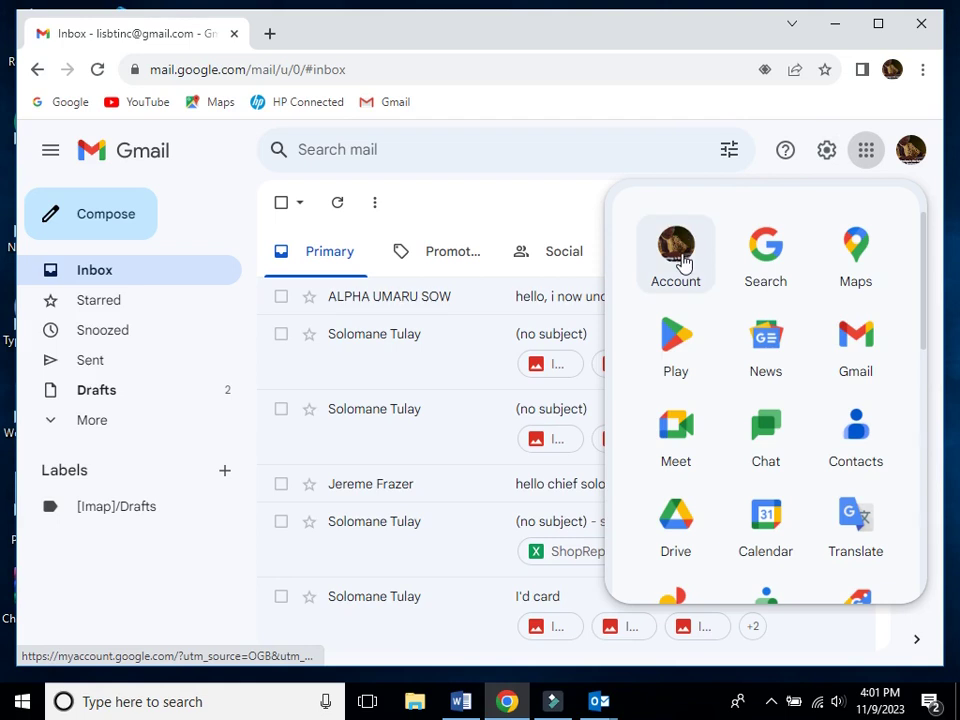
click(680, 262)
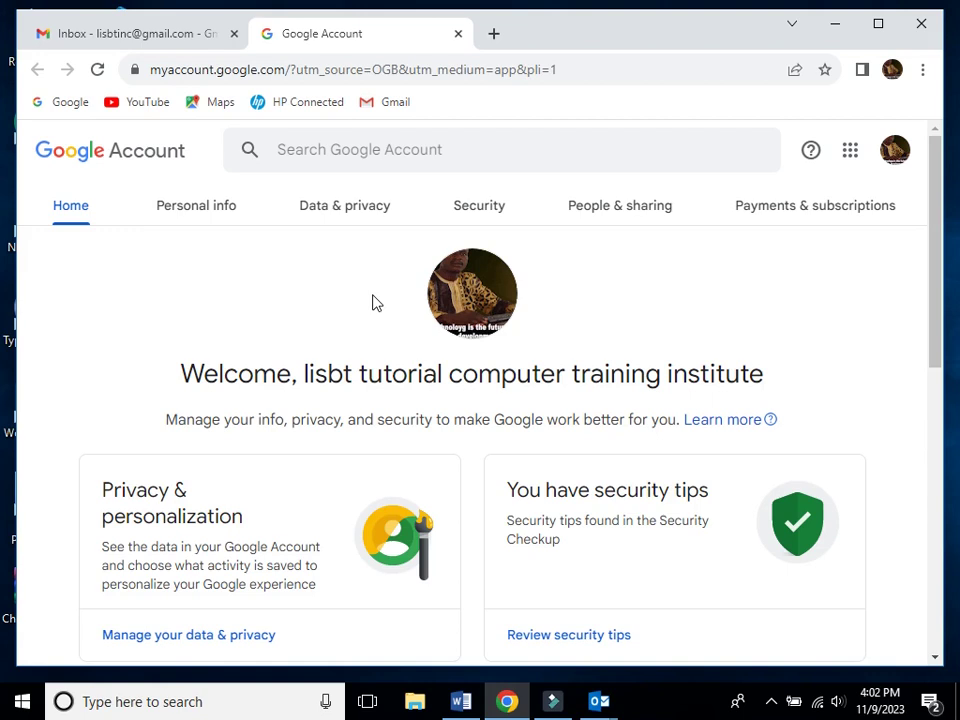
click(478, 207)
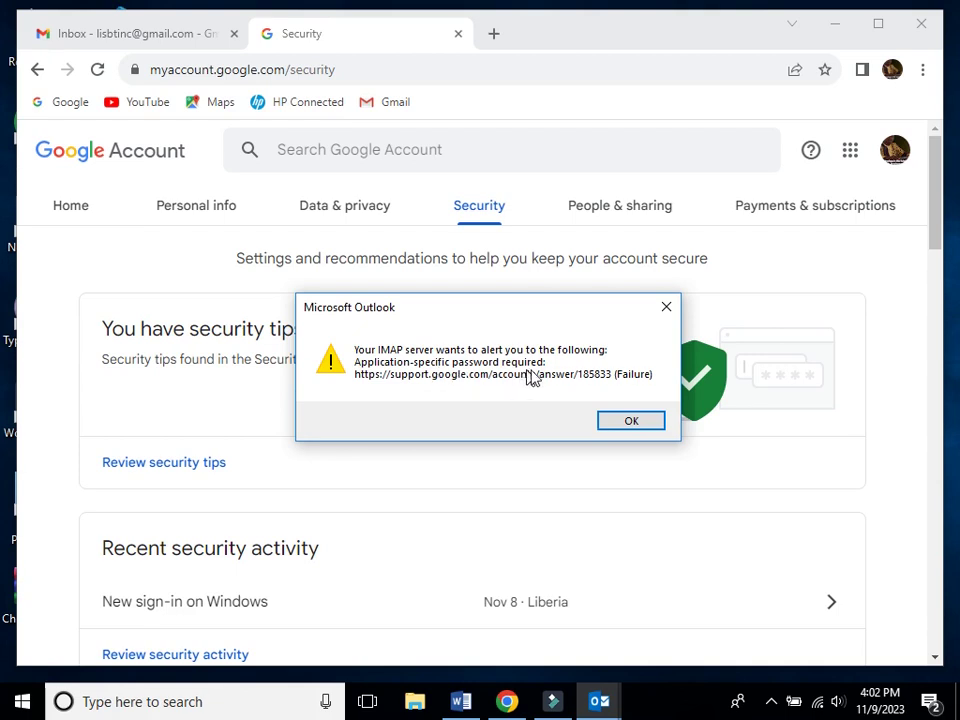
Dismiss the IMAP server alert in Outlook and resubmit the prefilled login for imap.gmail.com.
click(618, 423)
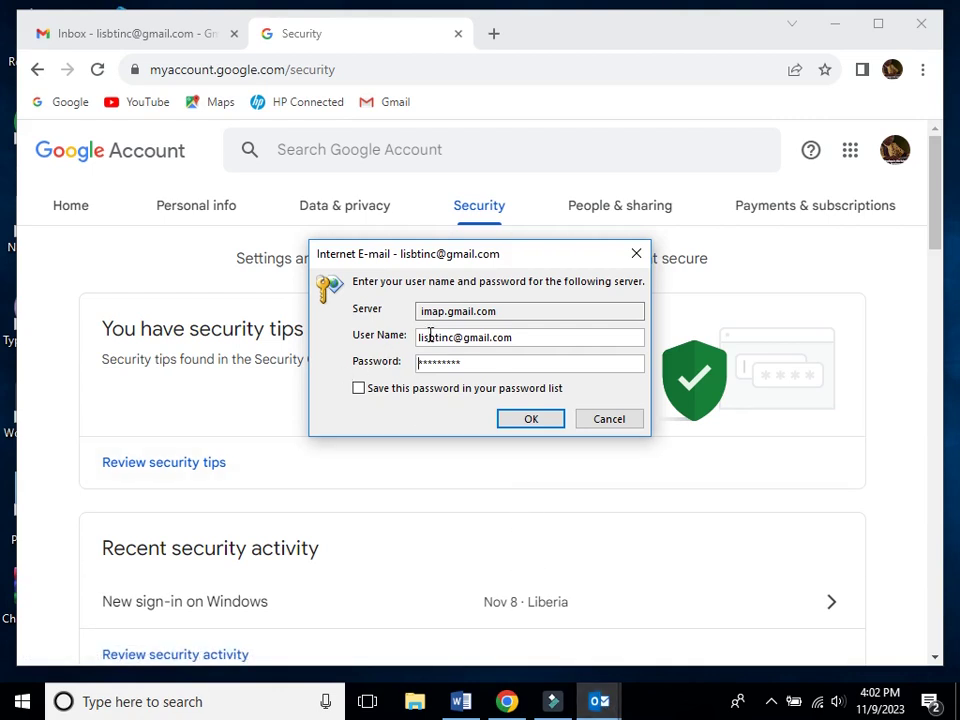
click(604, 700)
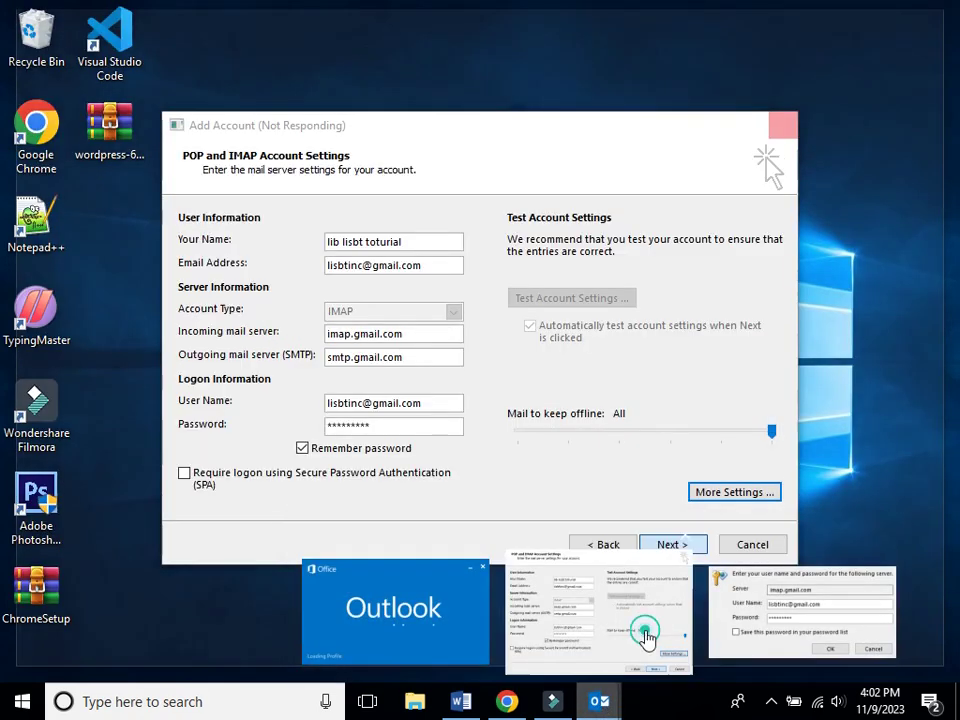
click(647, 636)
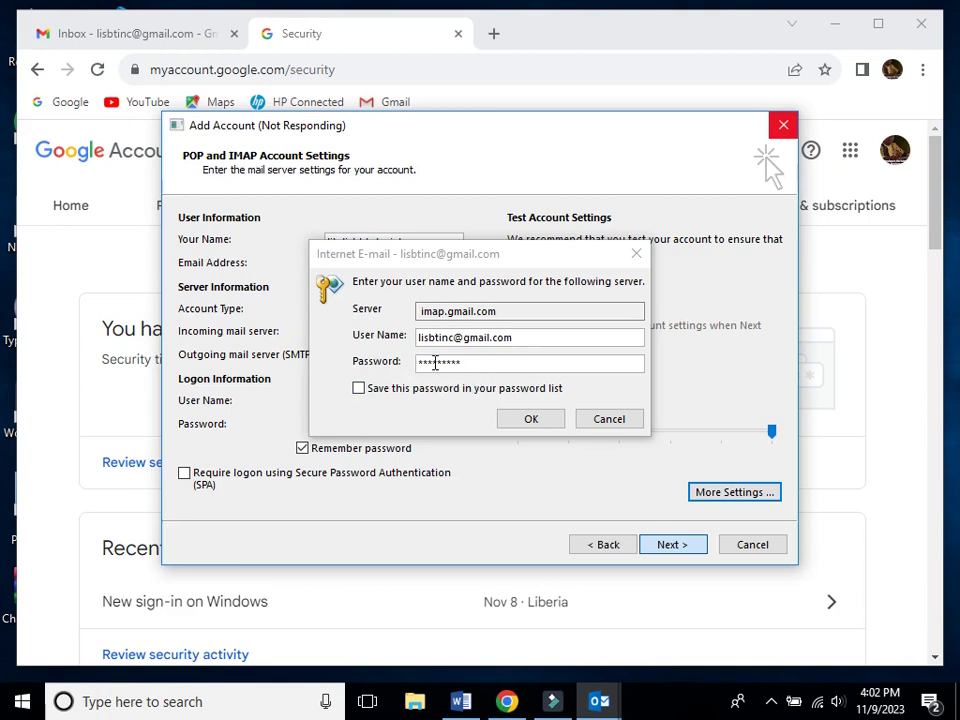
click(528, 421)
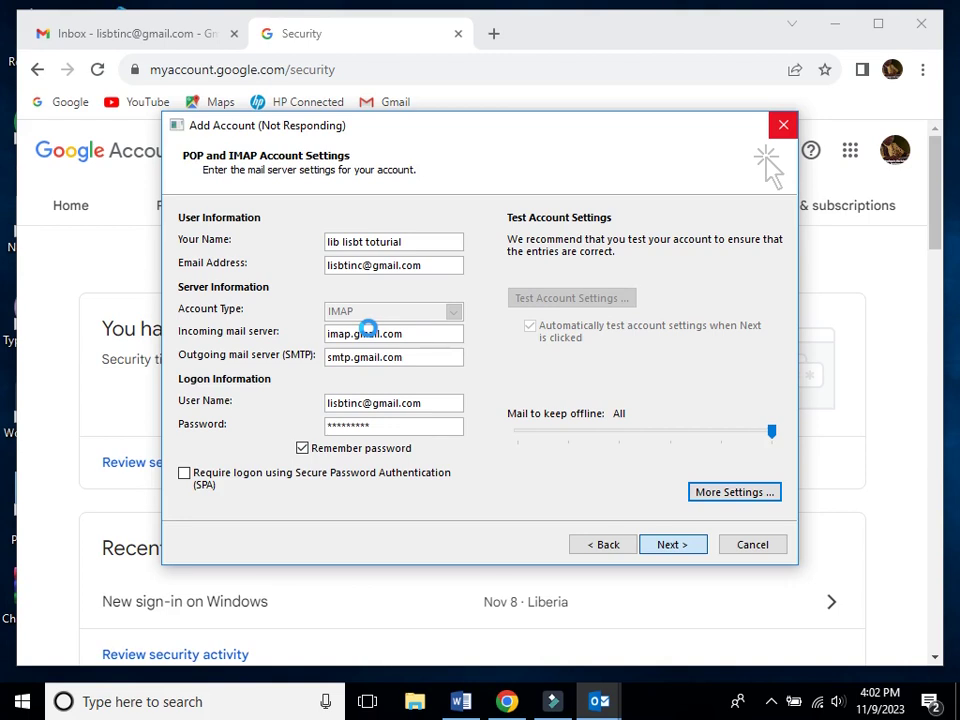
Return to the Google Account Security page in Chrome and look through the options for signing in to Google.
click(505, 668)
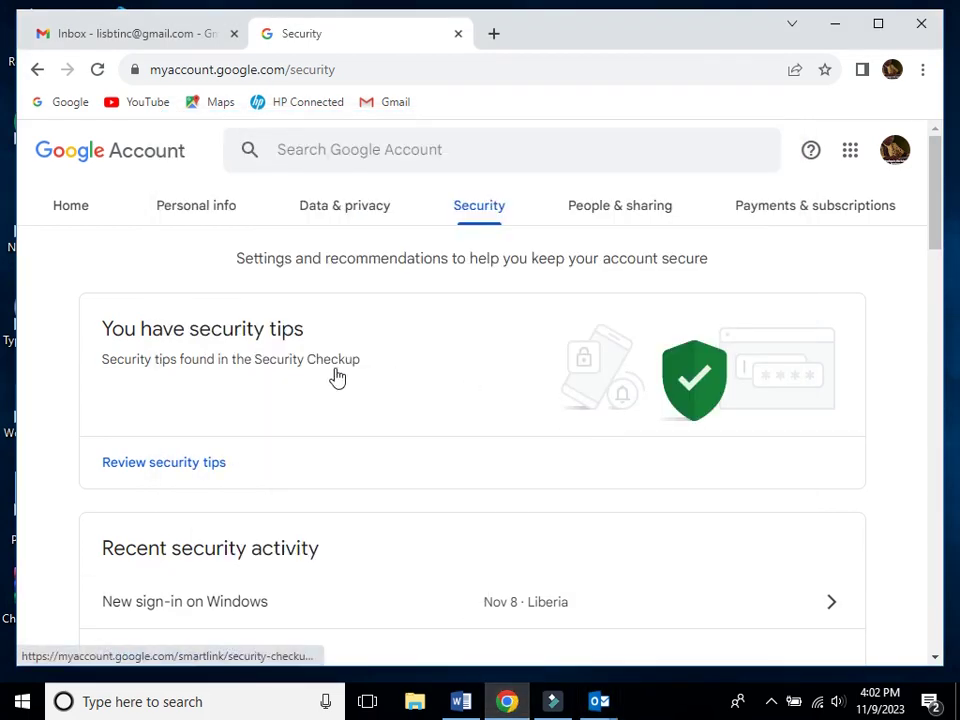
scroll(337, 377, down, 5)
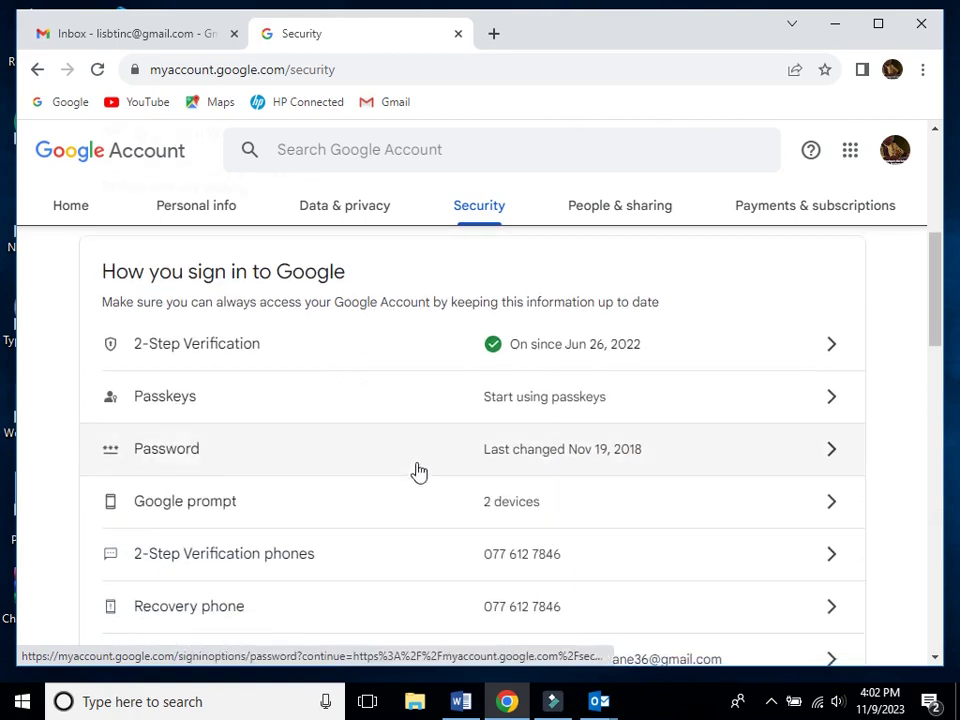
scroll(419, 472, down, 3)
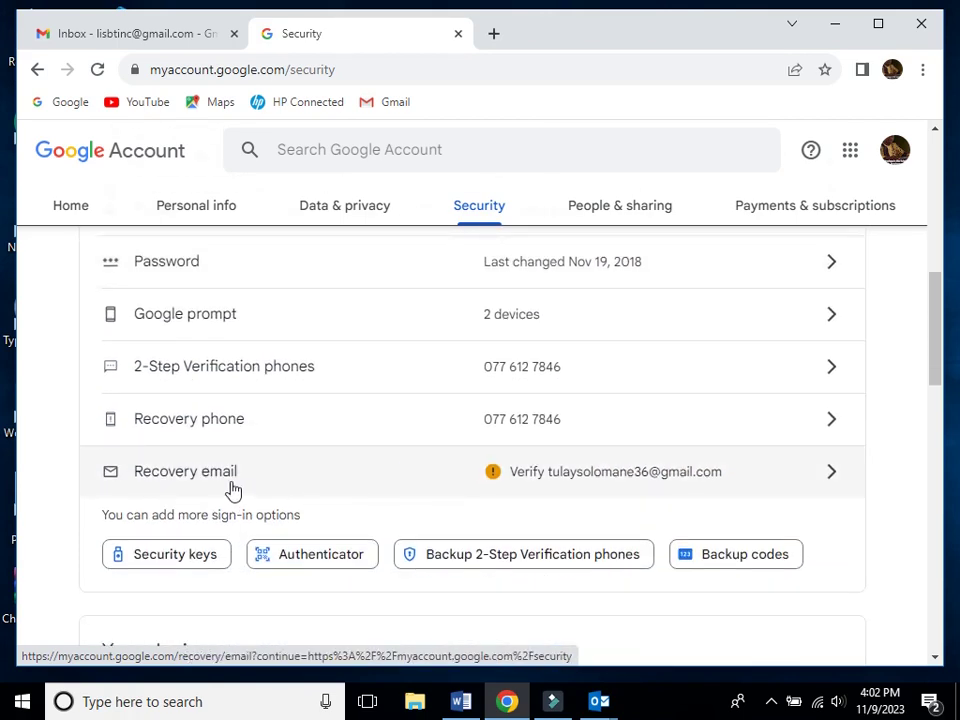